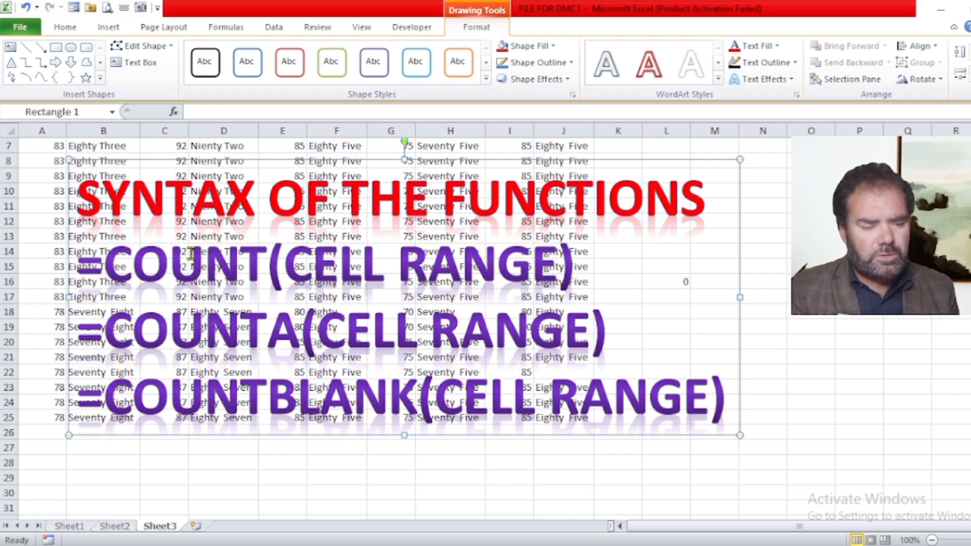
Highlight the COUNT, COUNTA and COUNTBLANK syntax lines in the explanation box
drag(155, 262, 505, 235)
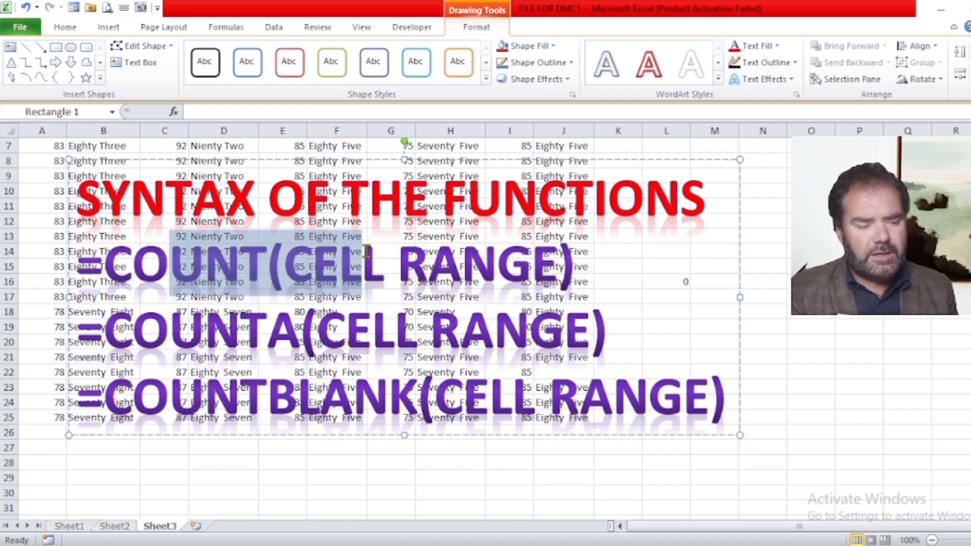
drag(506, 236, 576, 241)
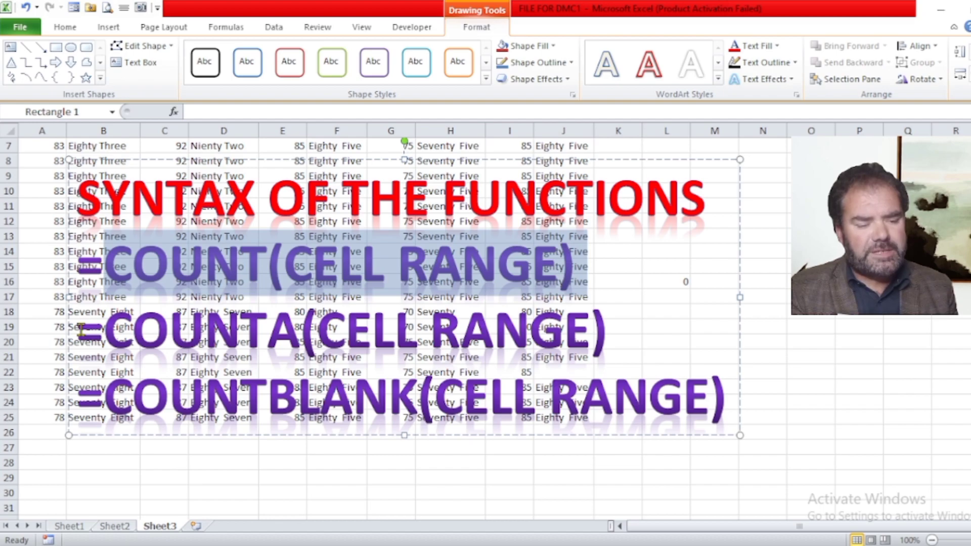
drag(75, 330, 162, 332)
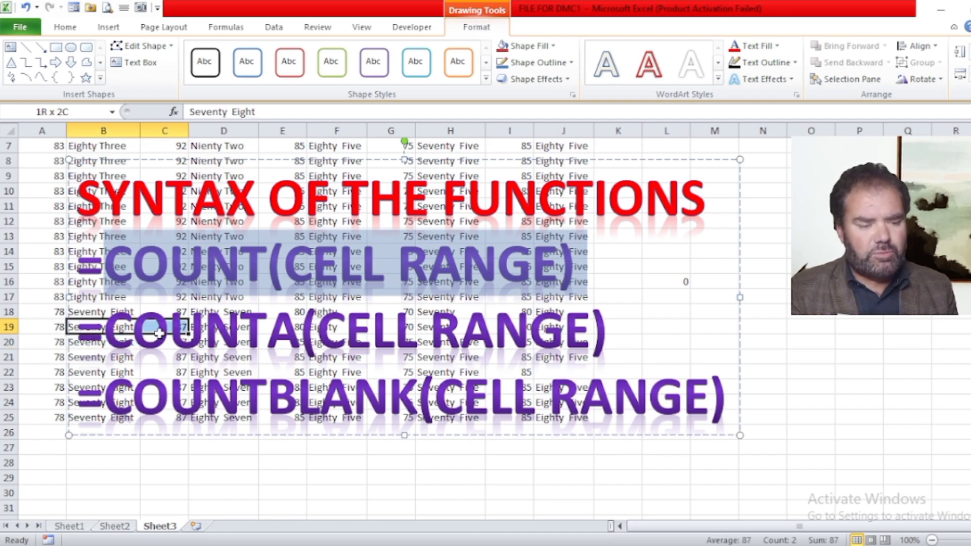
click(213, 331)
drag(213, 331, 505, 306)
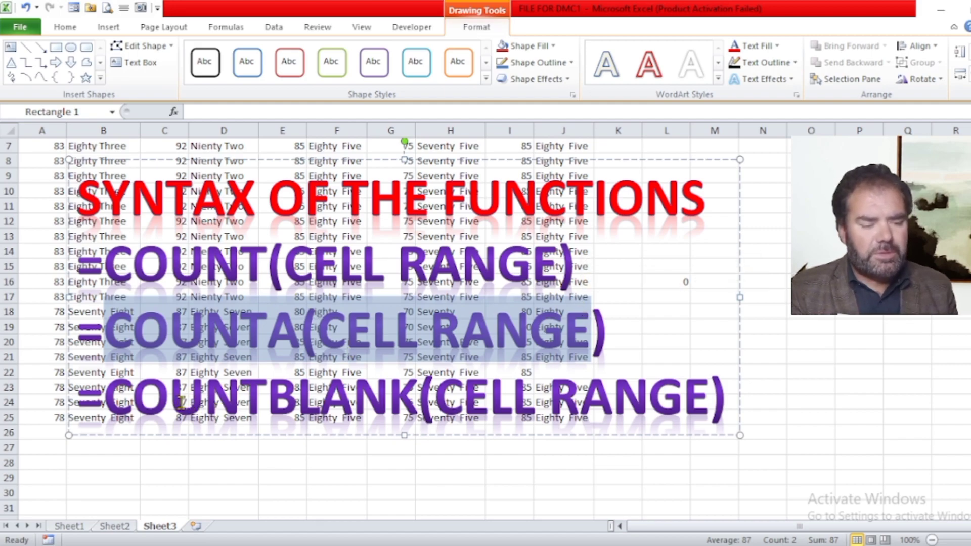
drag(181, 402, 727, 388)
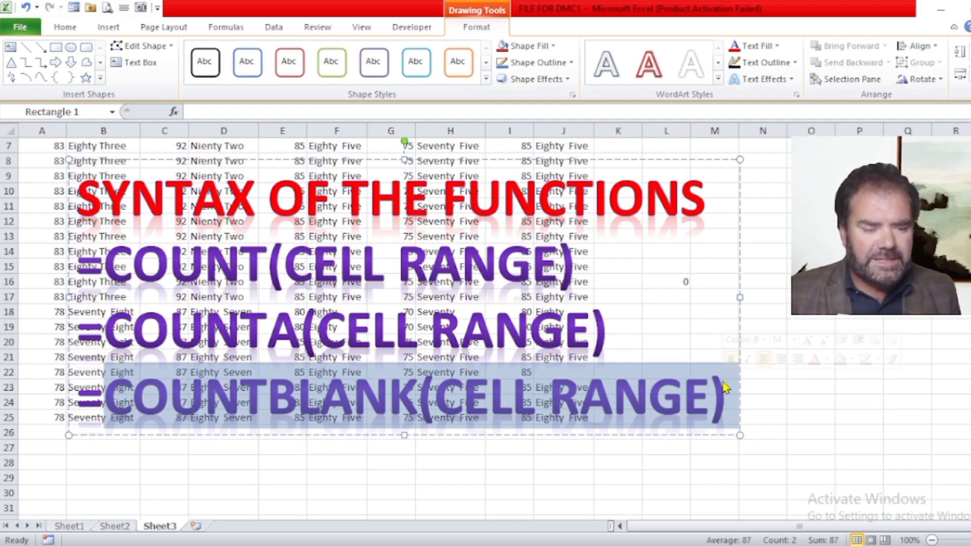
Delete the function syntax box and zoom the sheet to about 202%
click(364, 161)
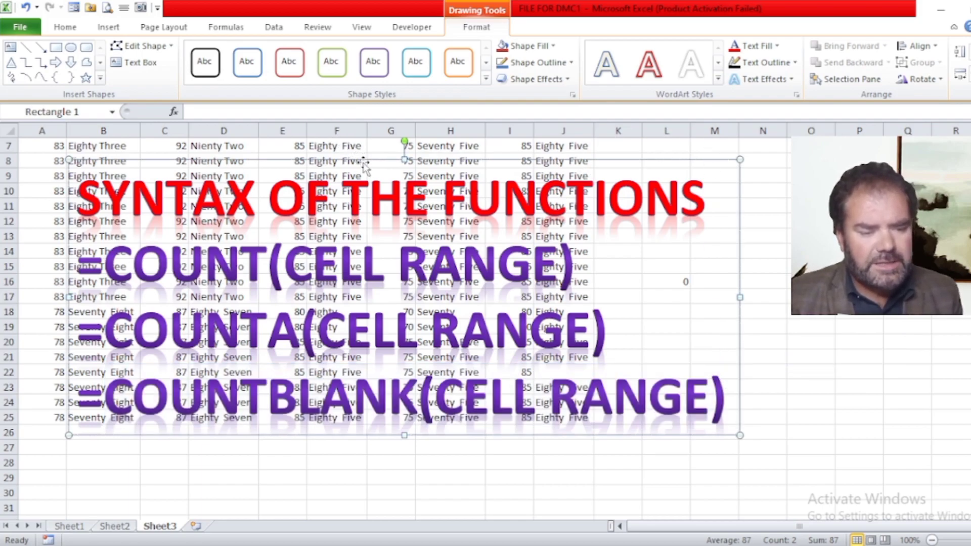
key(Delete)
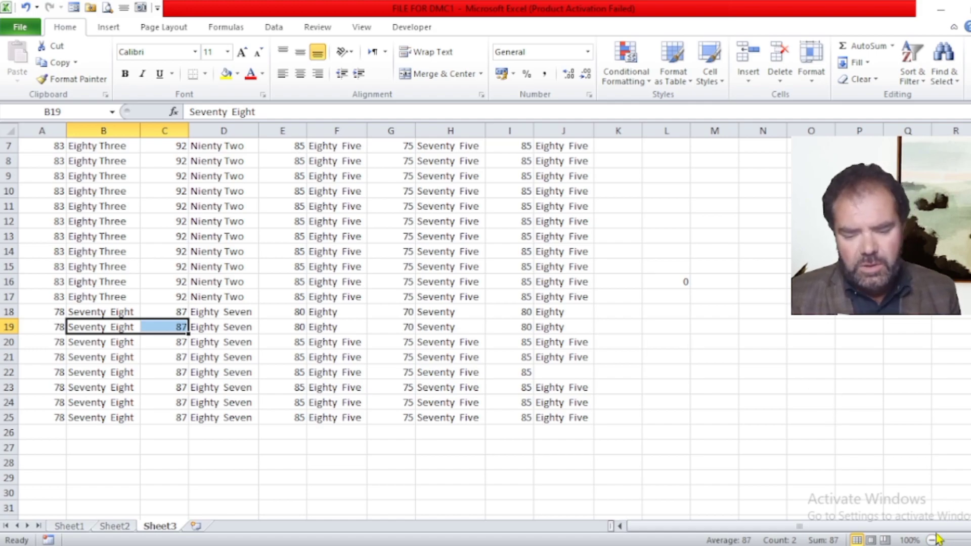
drag(961, 540, 969, 540)
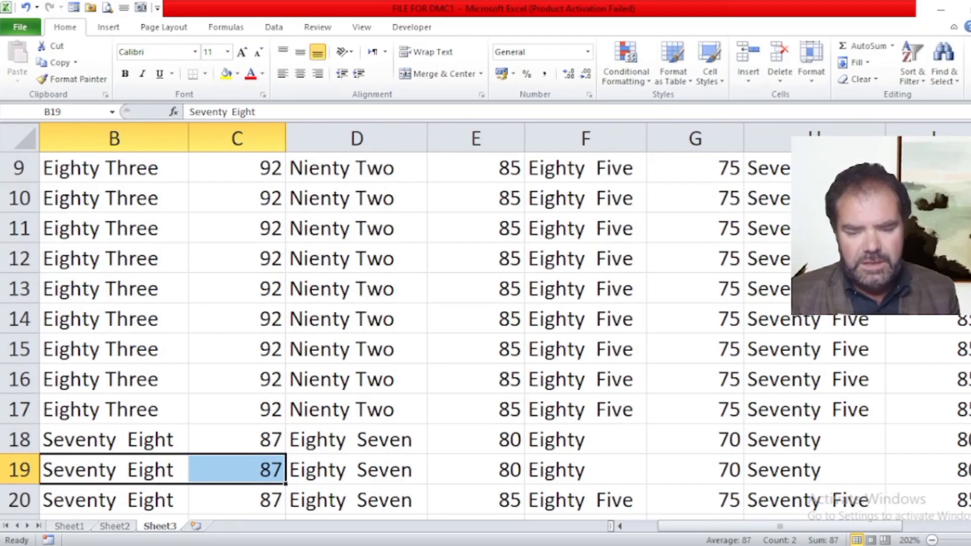
scroll(485, 324, down, 1)
scroll(486, 324, down, 1)
scroll(486, 324, down, 1)
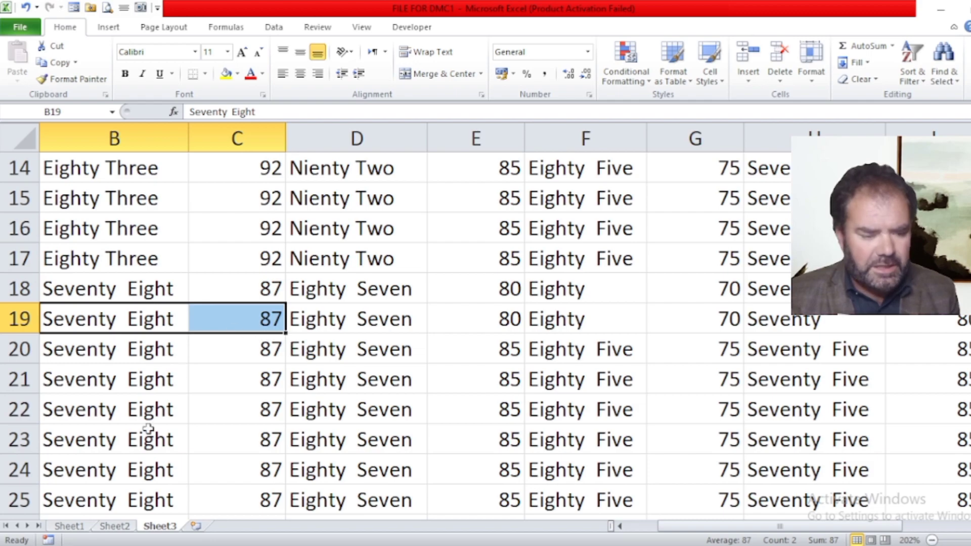
Move the selection to cell A26 below the numeric marks
click(109, 428)
key(Down)
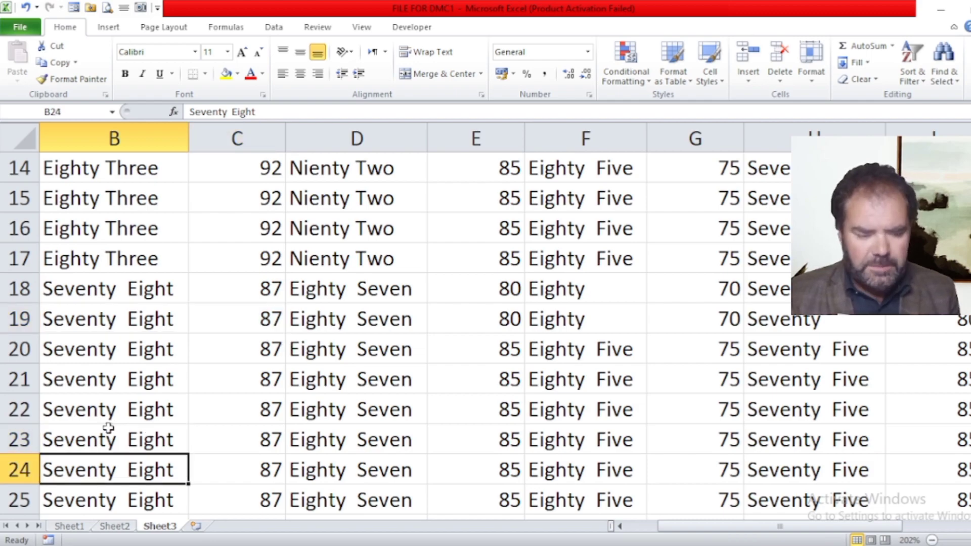
key(Down)
key(Down)
key(Down)
key(Up)
key(Up)
key(Up)
key(Up)
key(Up)
key(Up)
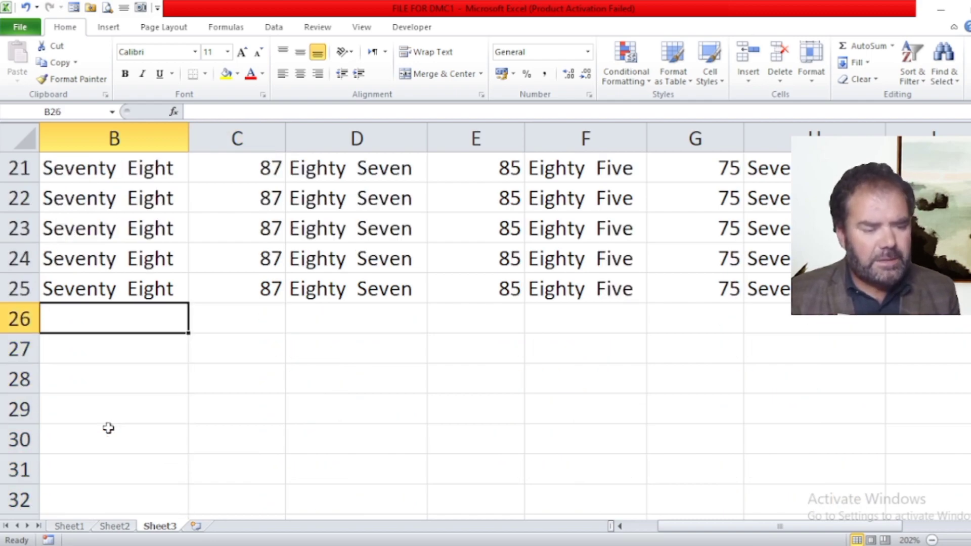
key(Left)
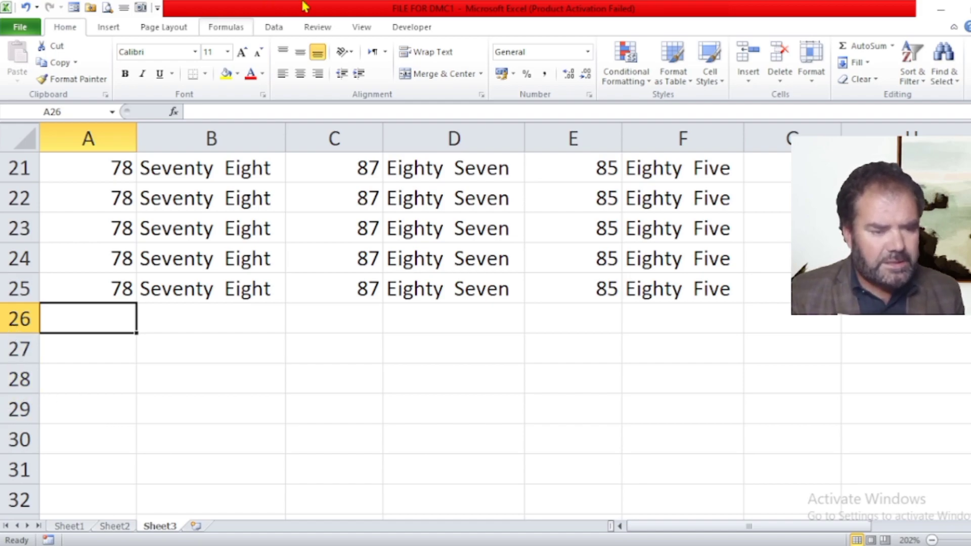
Give A26 22-point text and enter =COUNT(A1:A25), which returns 24
click(228, 53)
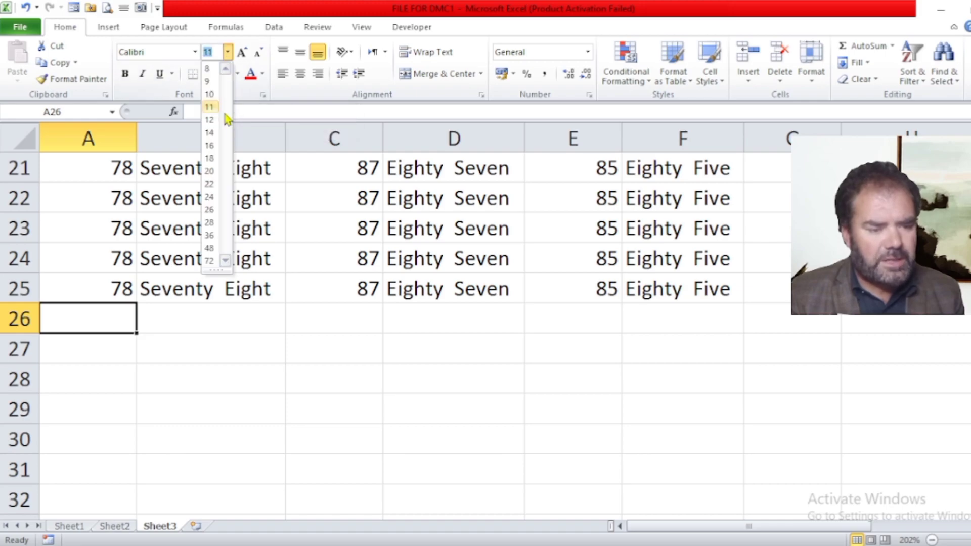
click(212, 188)
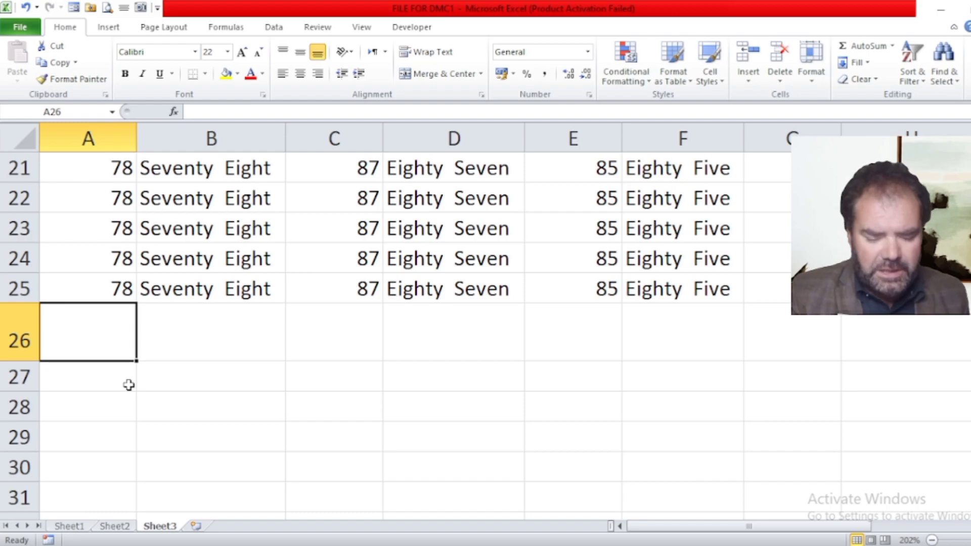
text(=c)
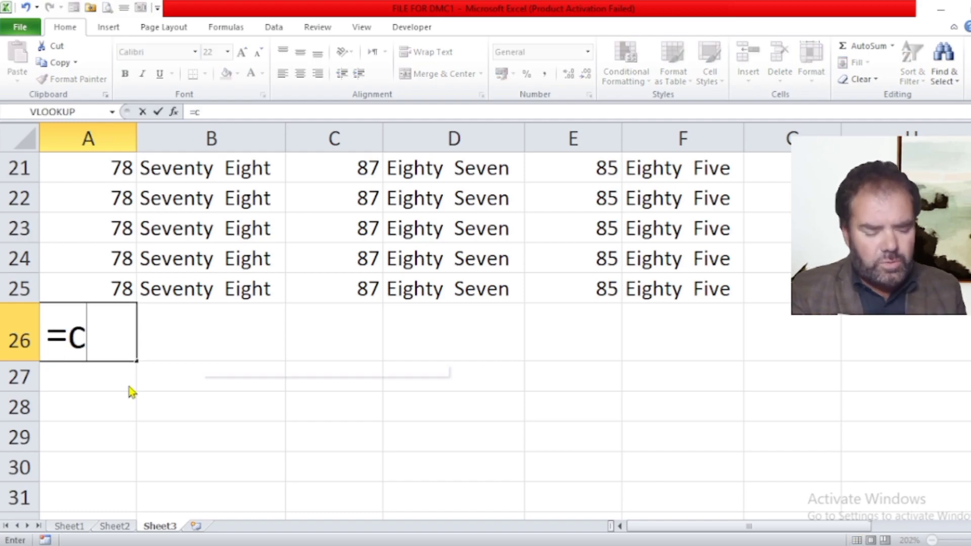
text(ount)
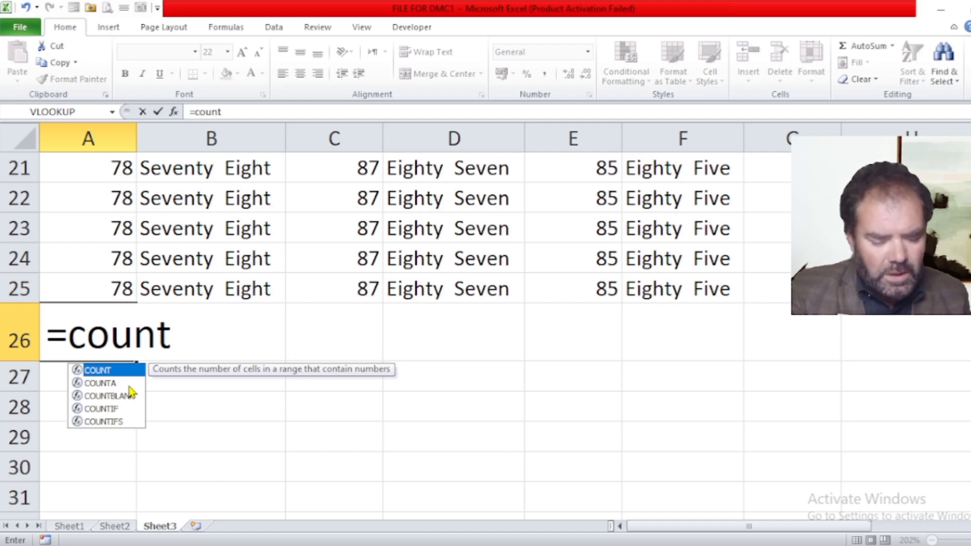
text(()
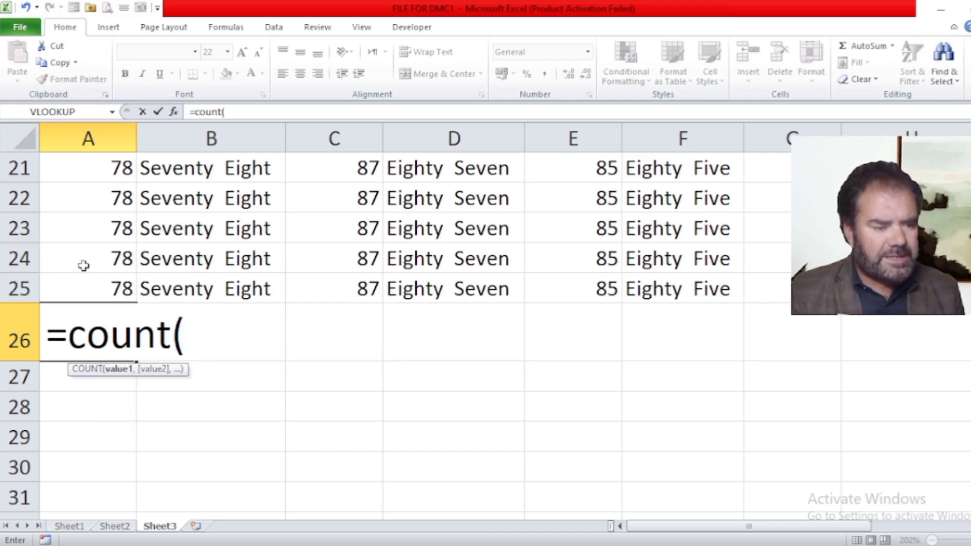
text(a)
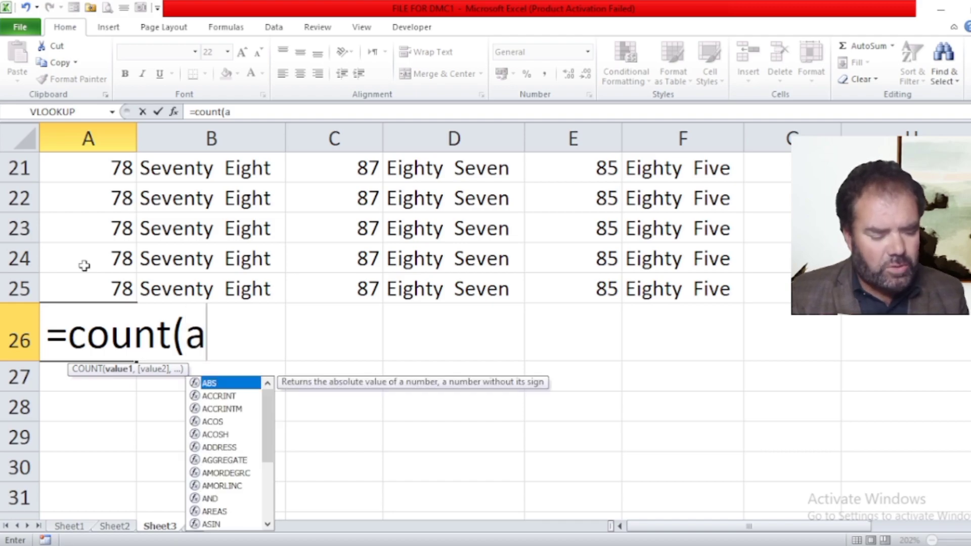
text(1)
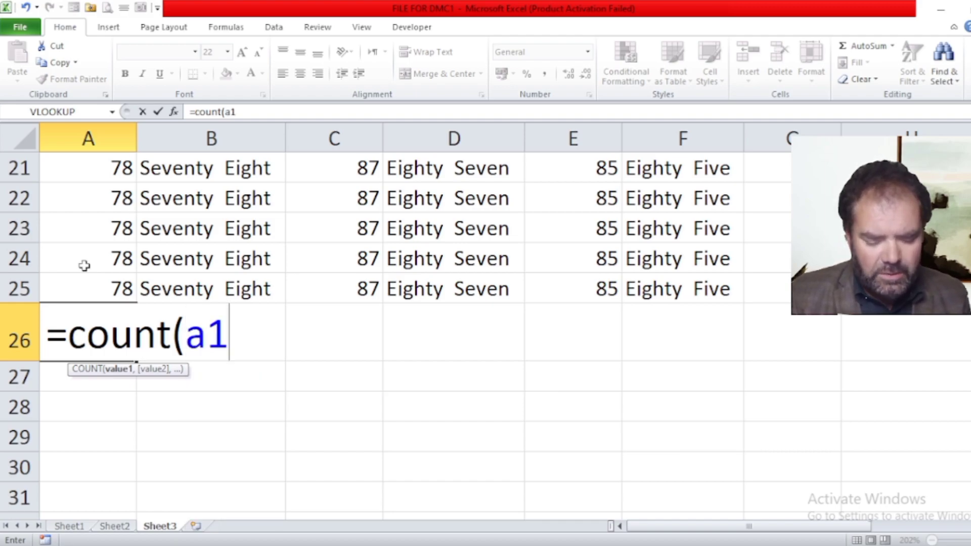
text(:)
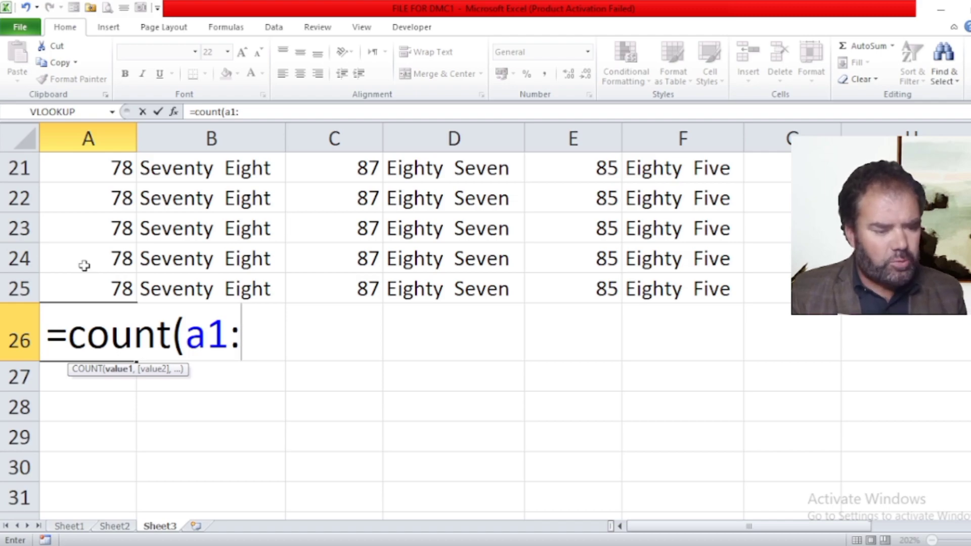
text(a)
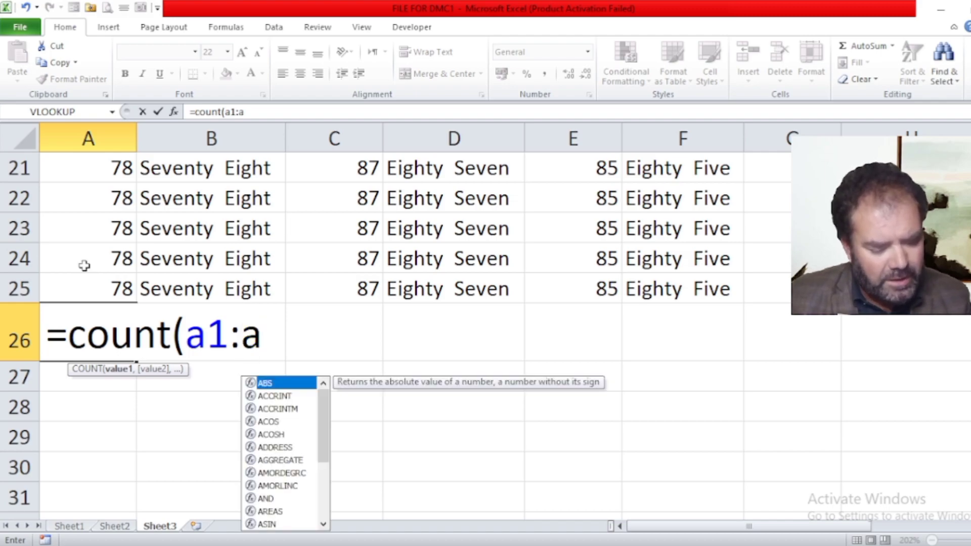
text(25)
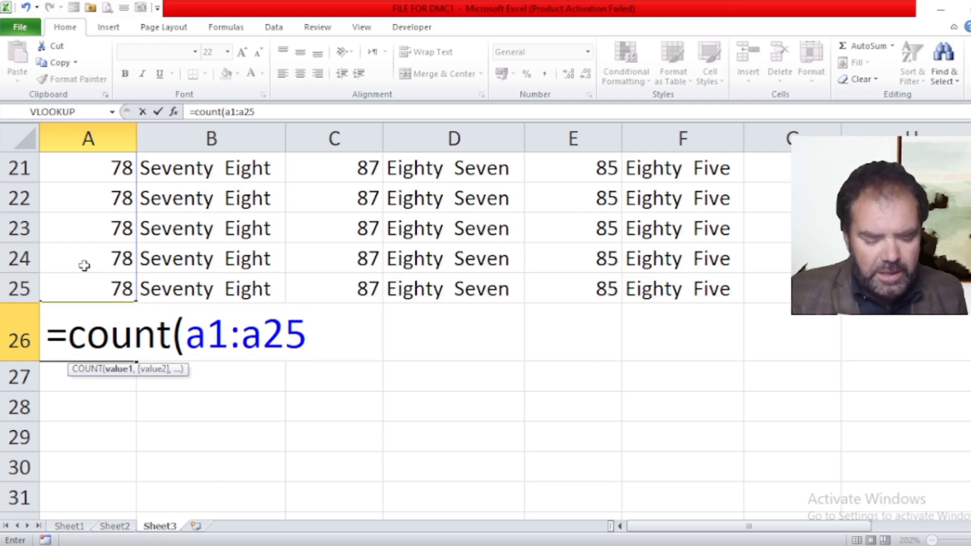
text())
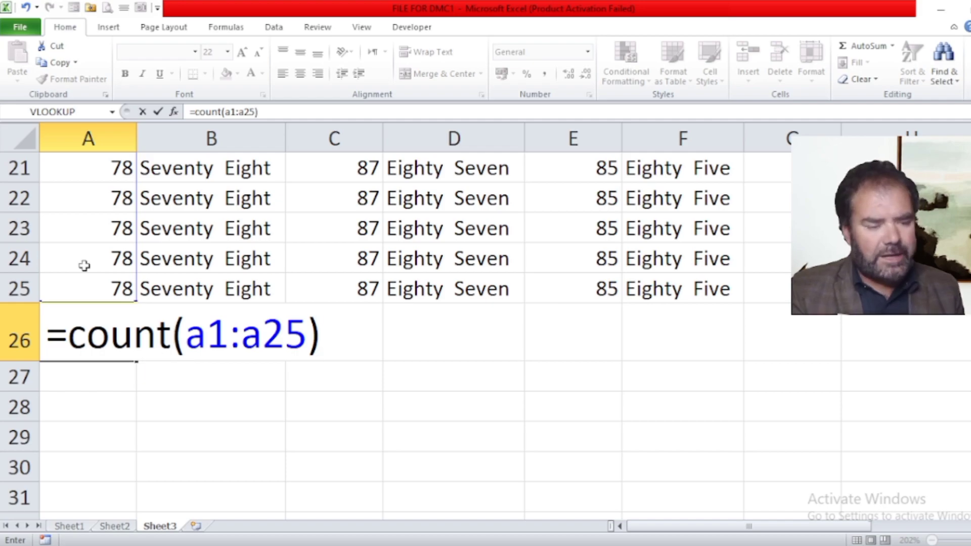
key(Return)
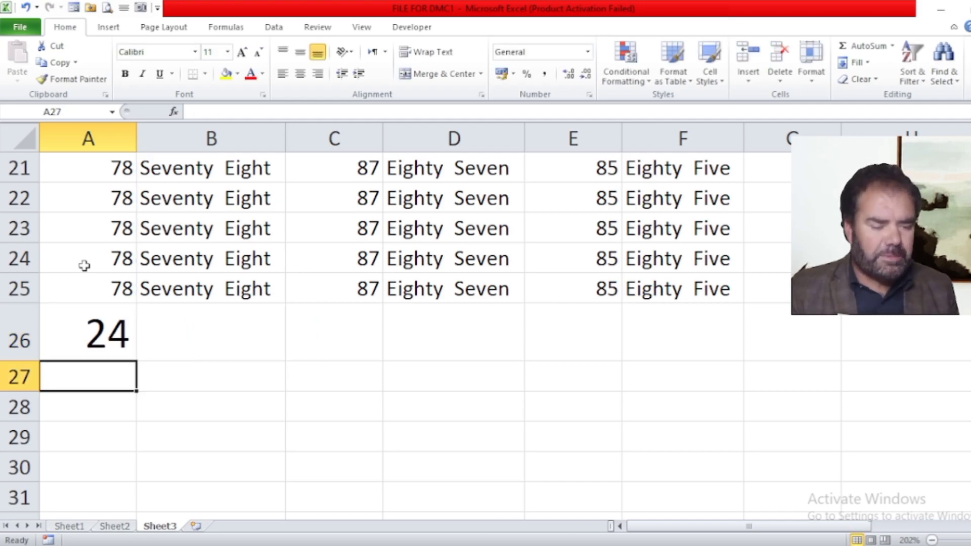
key(Up)
key(Up)
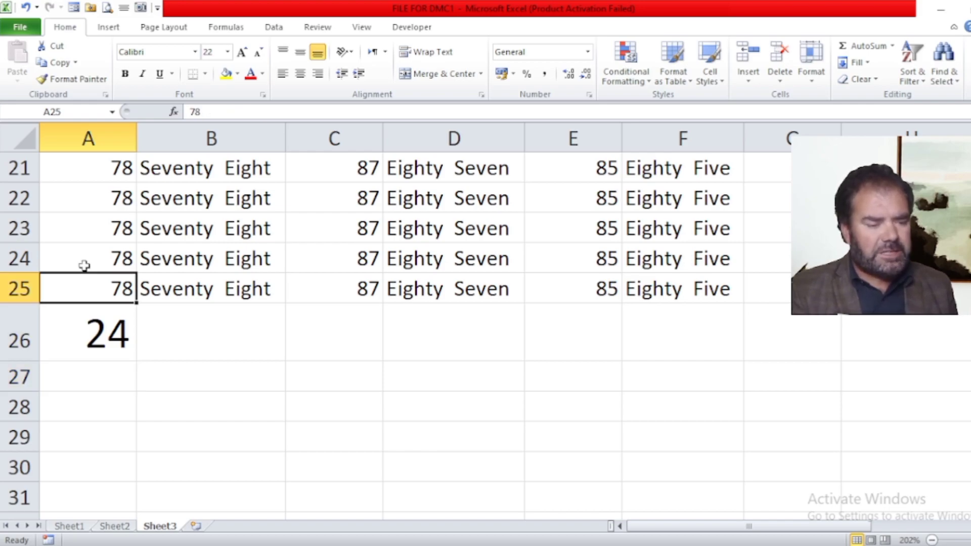
key(Up)
key(Up)
key(Up)
key(Down)
key(Down)
key(Up)
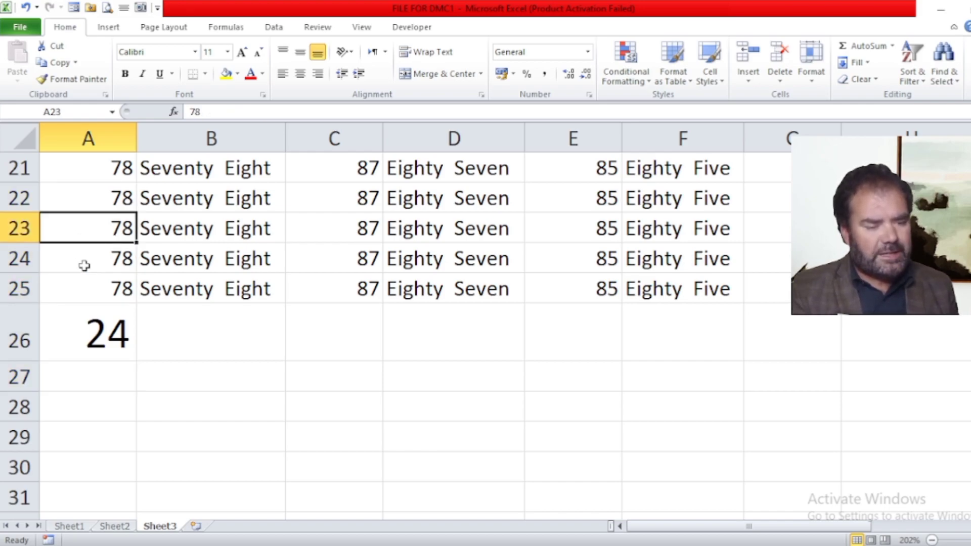
key(Up)
key(Up)
key(Up)
key(Page_Up)
key(Page_Up)
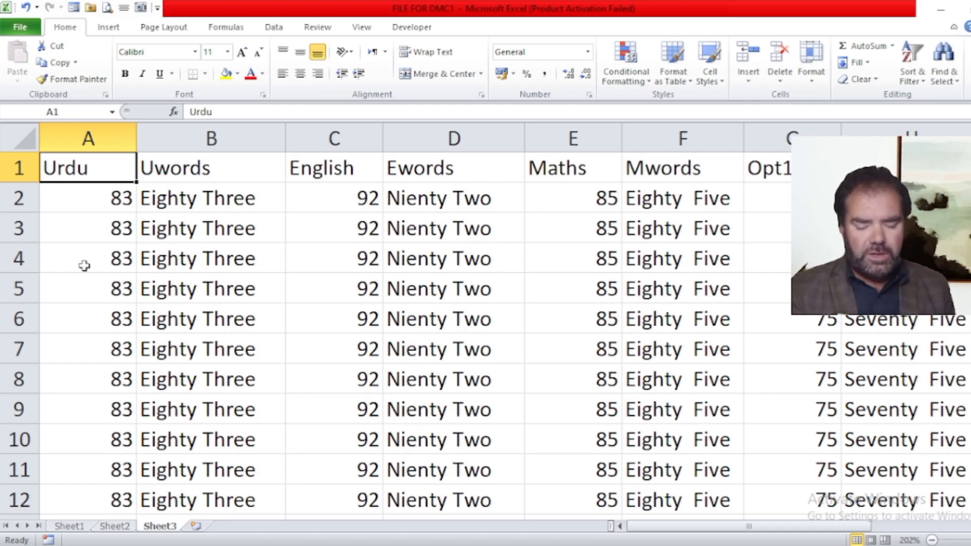
key(Down)
key(Down)
key(Down)
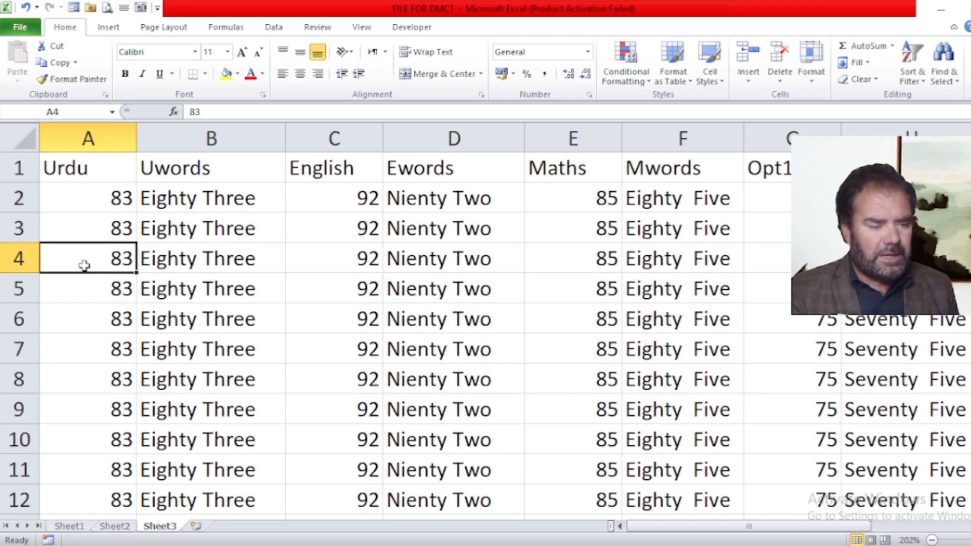
key(Down)
key(Down)
key(Down)
key(Down)
key(Down)
key(Down)
key(Down)
key(Down)
key(Down)
key(Down)
key(Down)
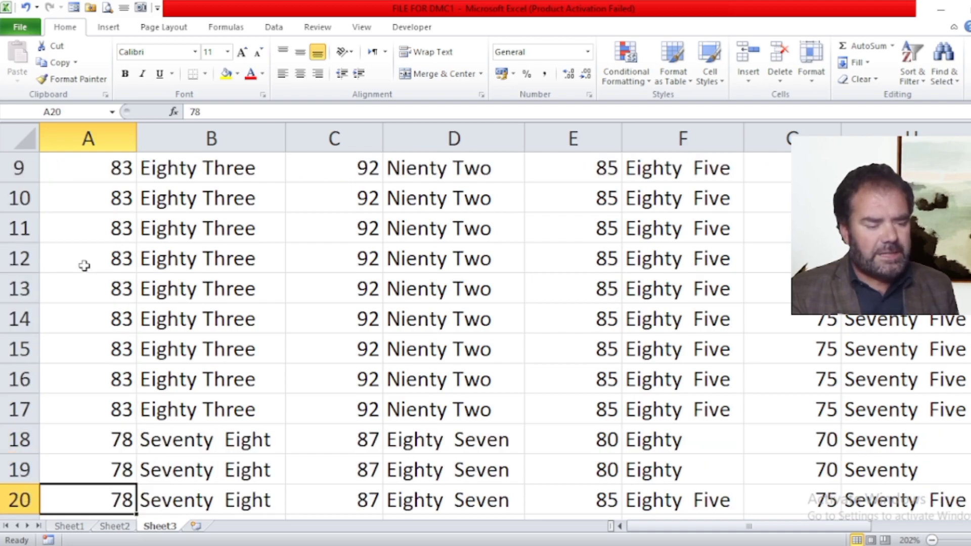
key(Down)
key(Down)
key(Down)
key(Down)
key(Down)
key(Down)
key(Down)
key(Up)
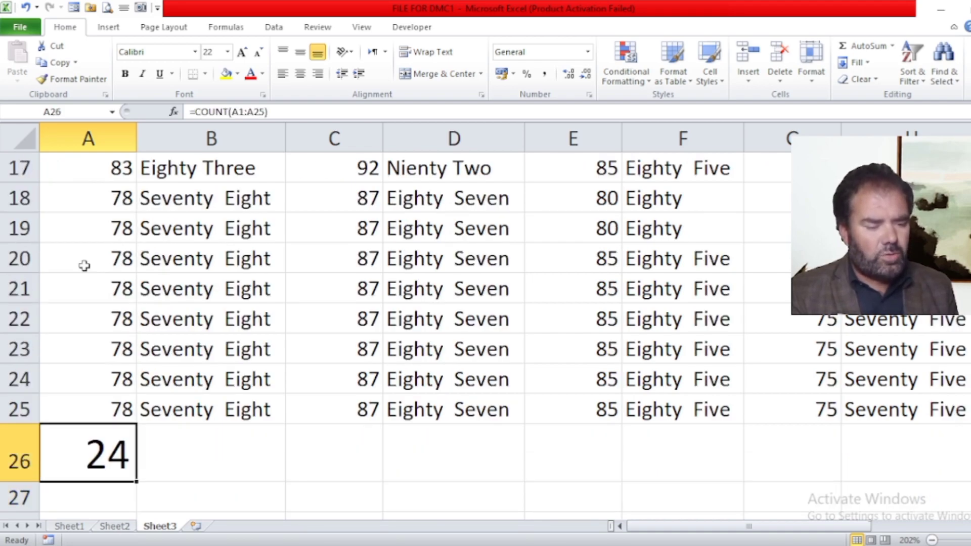
key(Up)
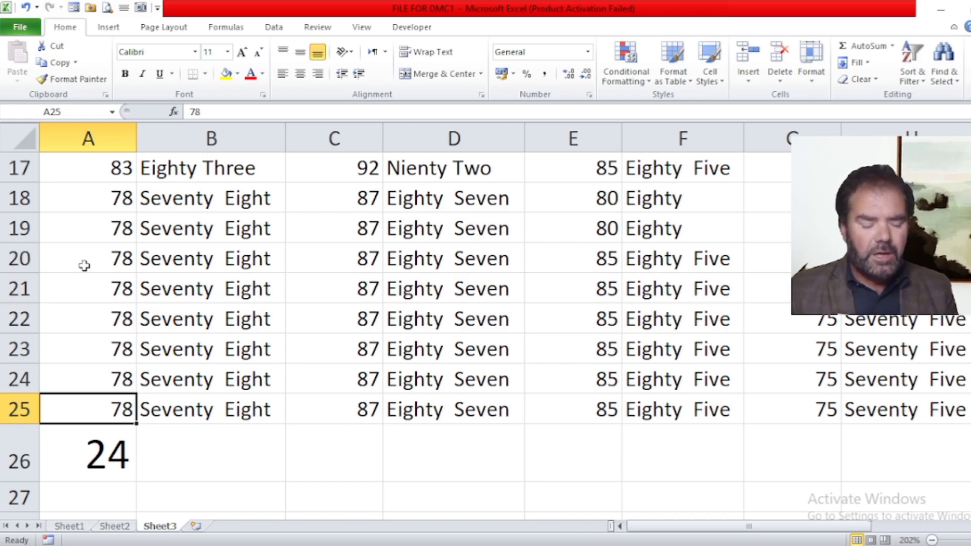
Rewrite A26 as =COUNT(A1:D25) using a dragged range, so it shows 48
click(99, 455)
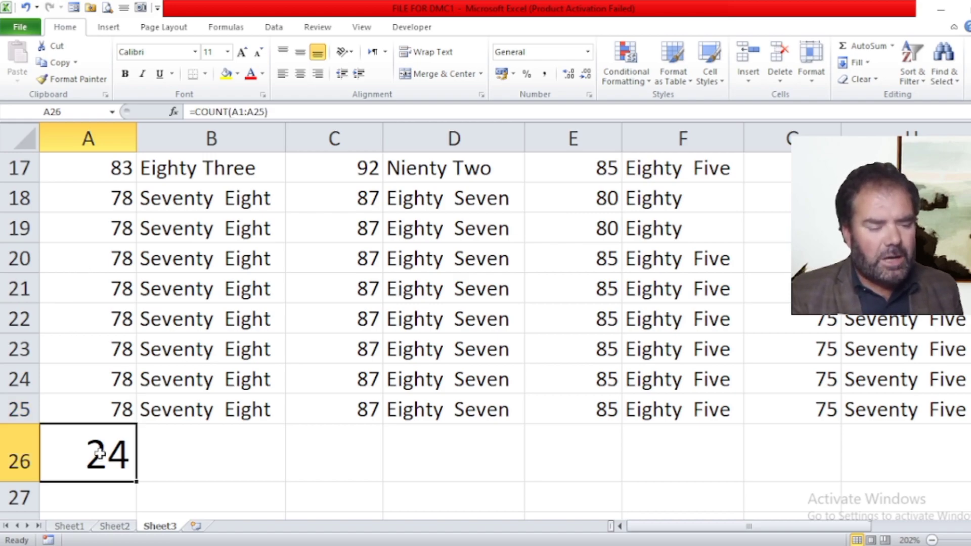
text(=)
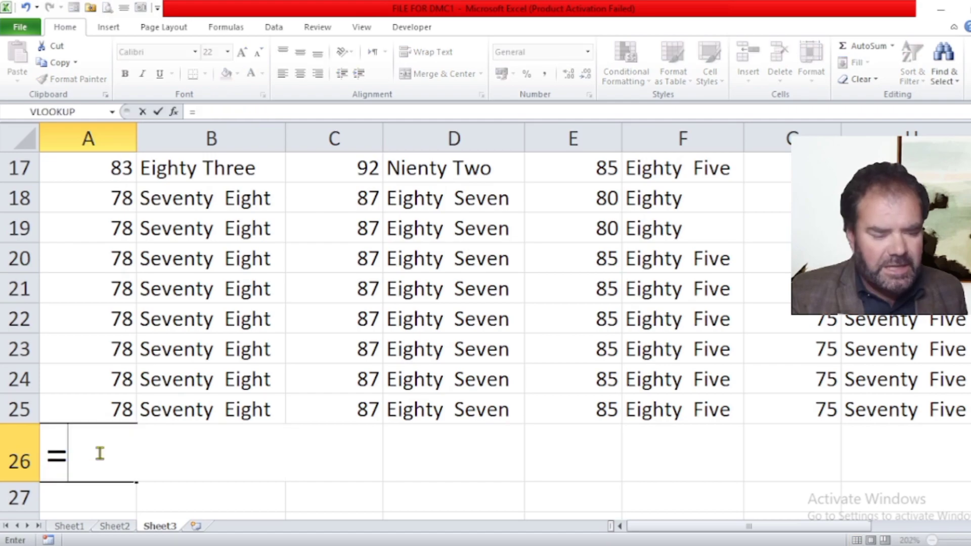
text(co)
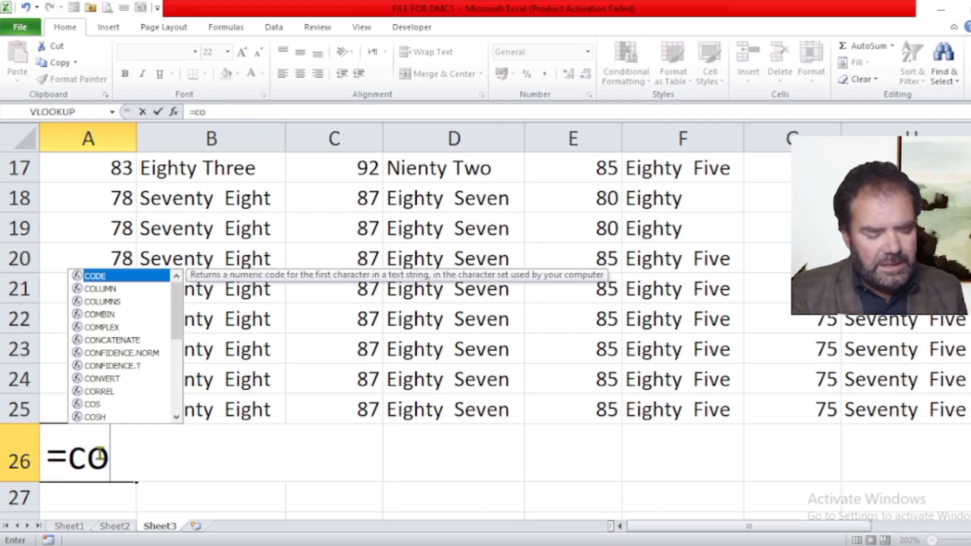
text(unt)
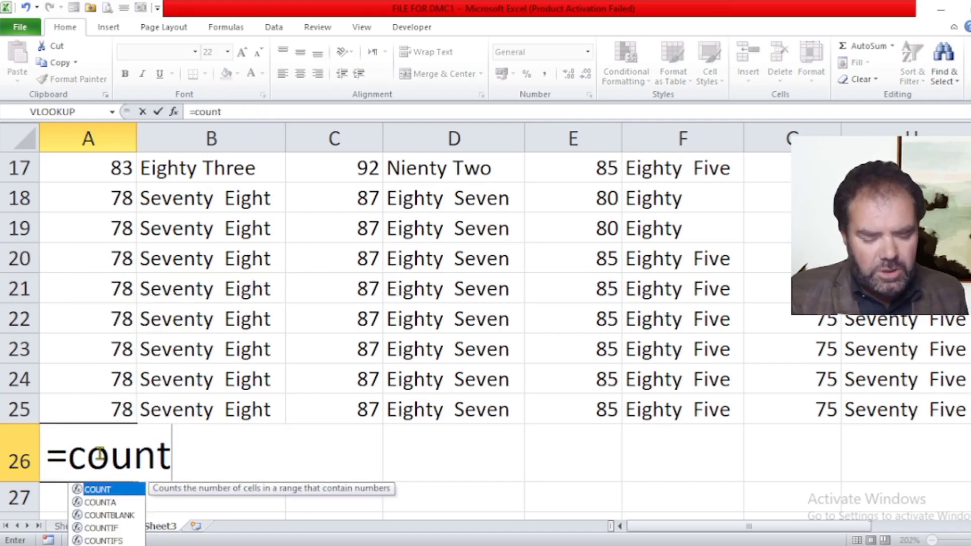
text(()
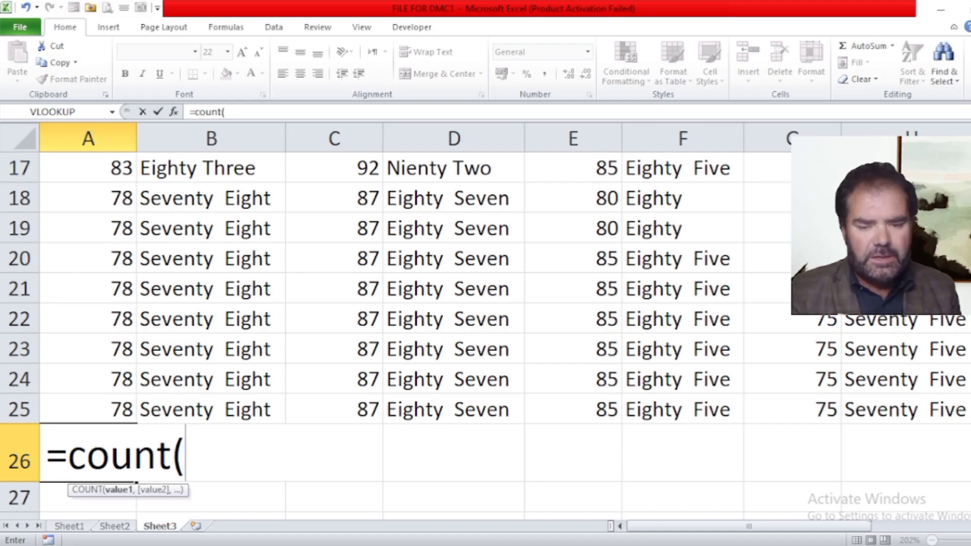
scroll(485, 344, up, 5)
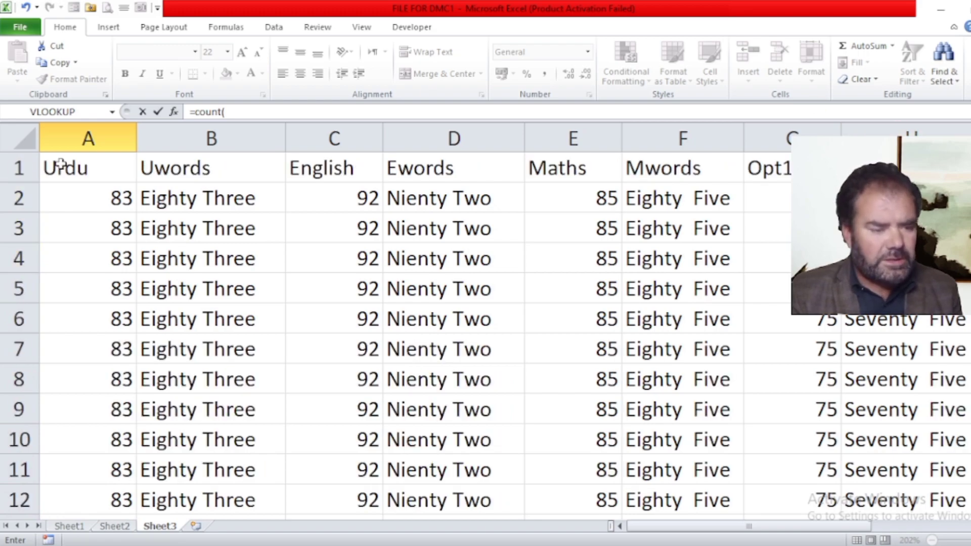
click(66, 165)
drag(66, 165, 441, 218)
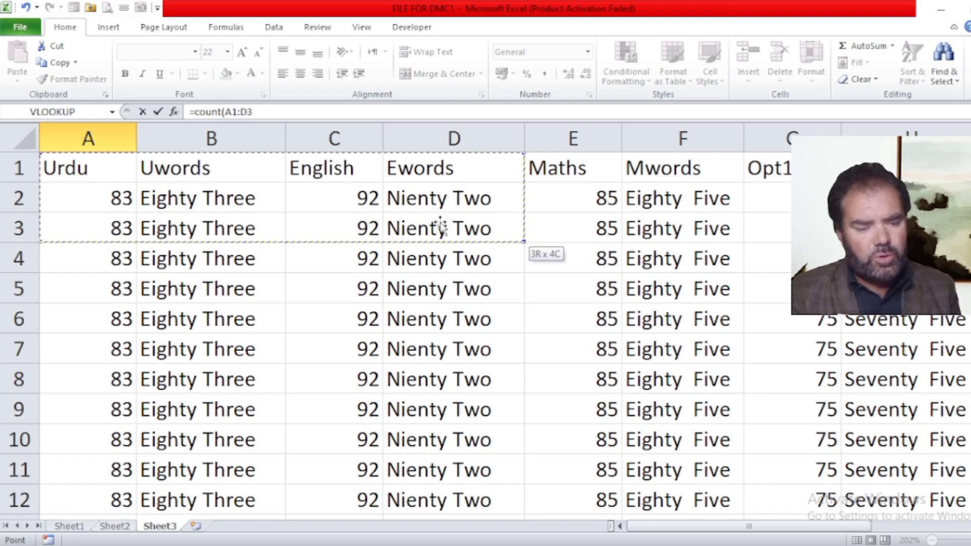
drag(440, 217, 456, 506)
drag(471, 539, 468, 411)
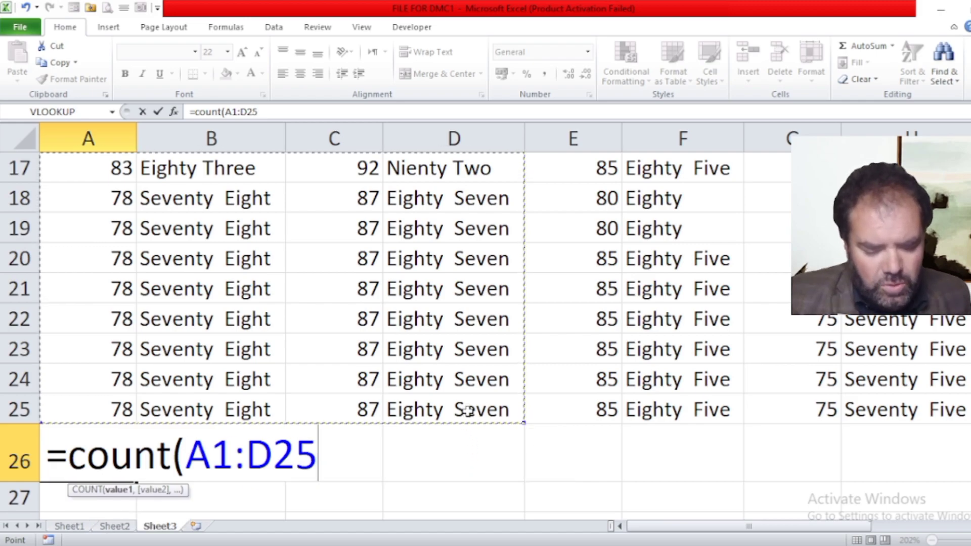
text())
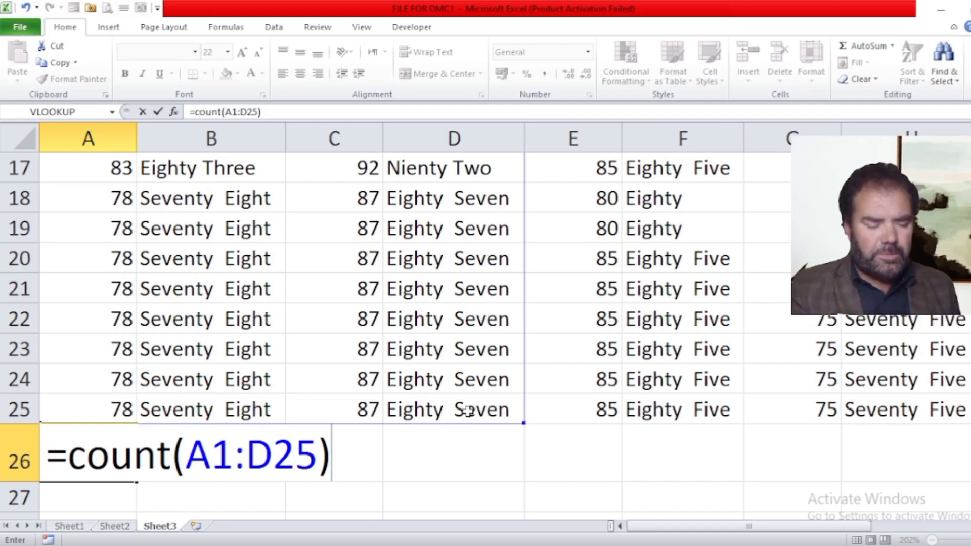
key(Return)
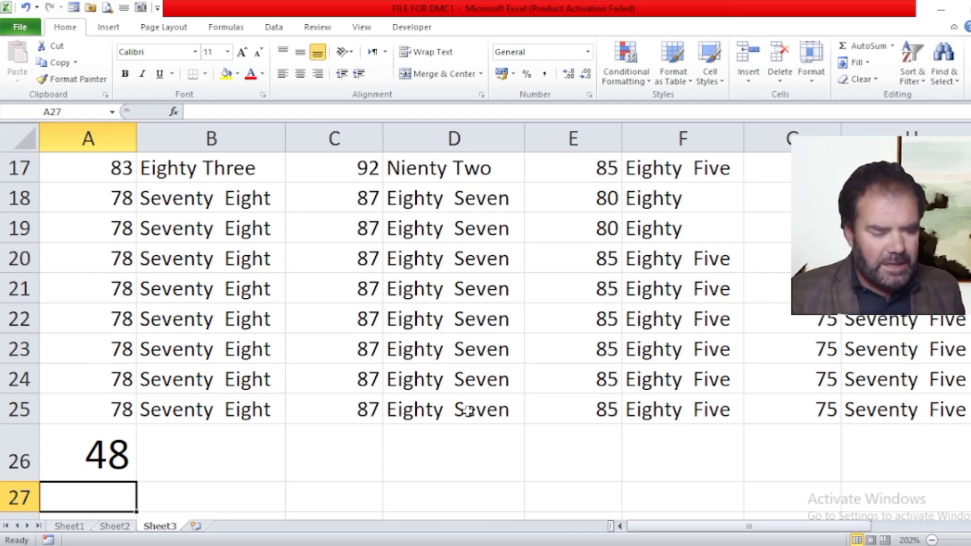
key(Up)
Clear the mistaken partial formula from cell B26
key(Right)
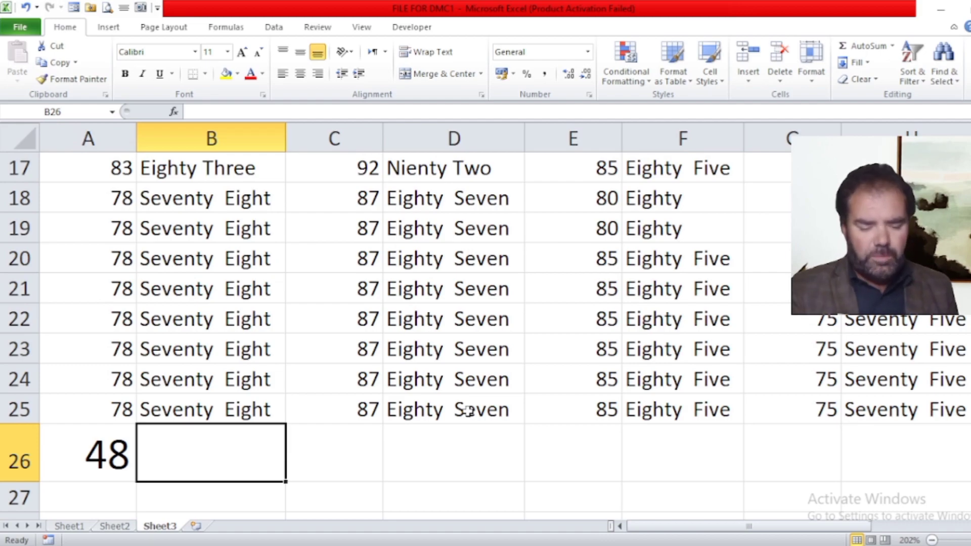
text(=)
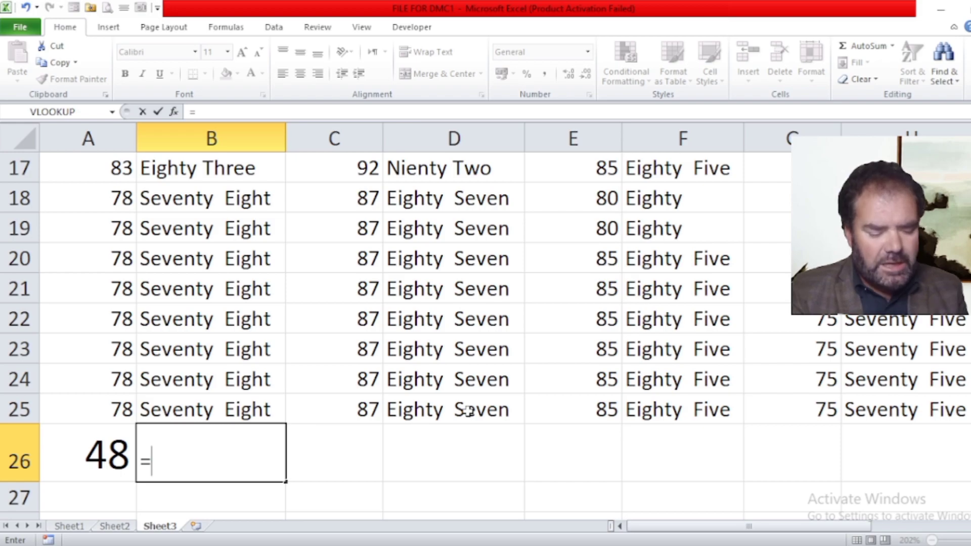
text(c)
key(BackSpace)
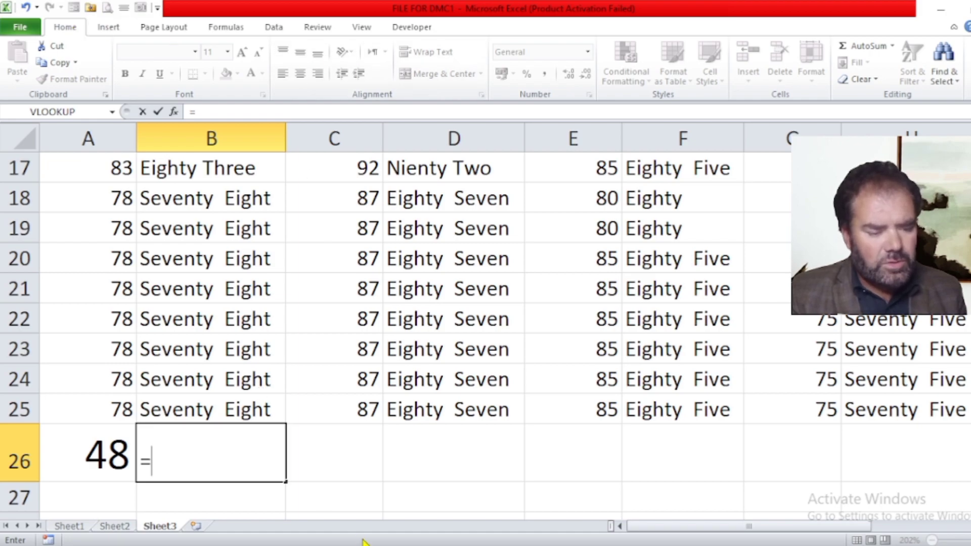
click(344, 469)
key(BackSpace)
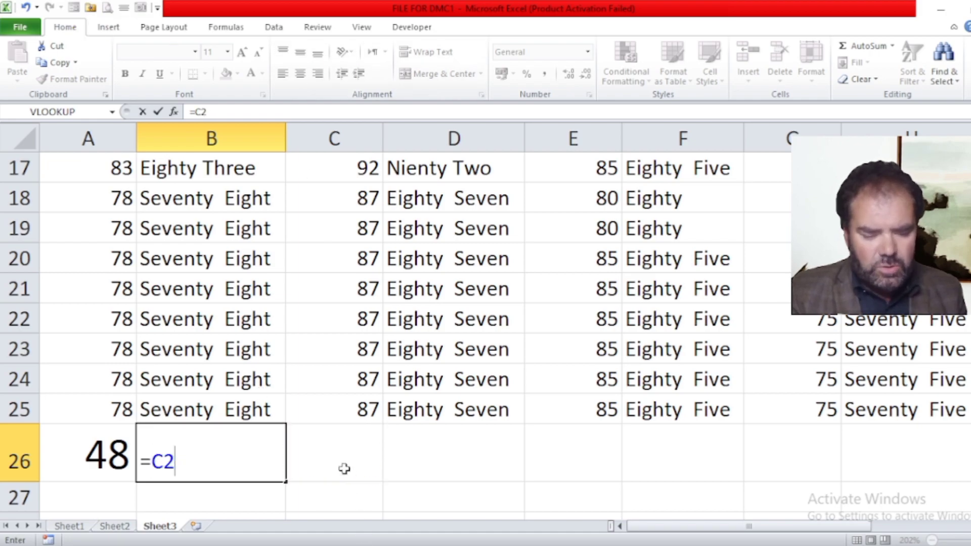
key(BackSpace)
key(BackSpace)
key(BackSpace)
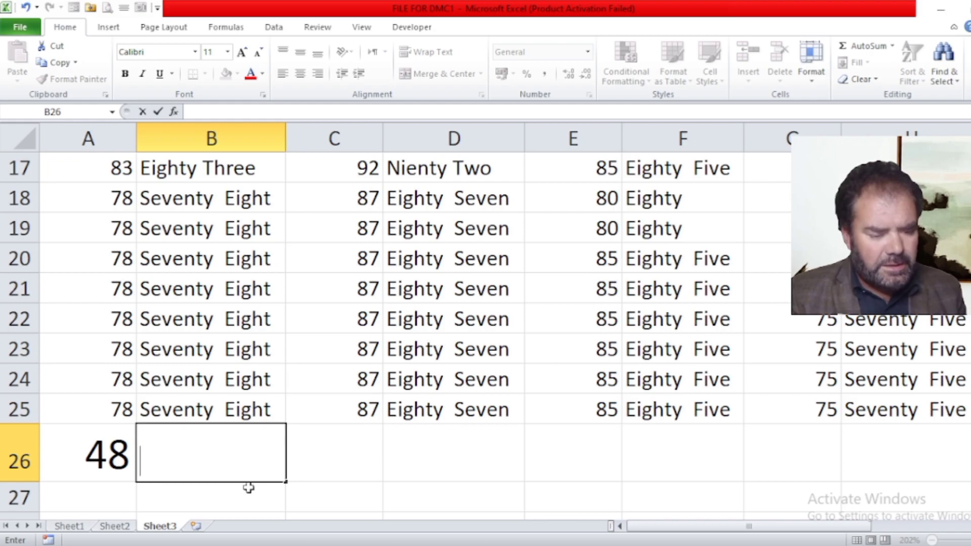
key(Return)
Set B26 to 24-point text and begin a formula starting with =co
click(215, 443)
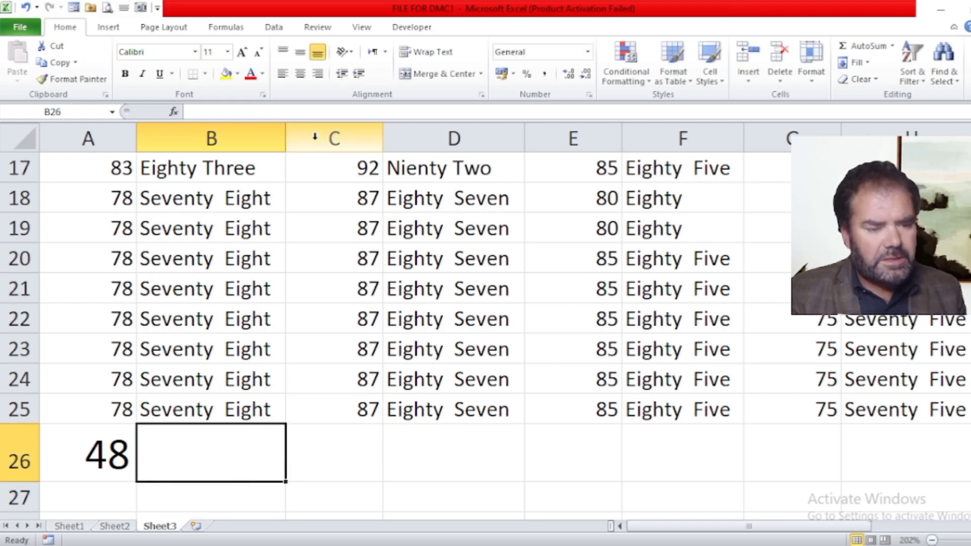
click(228, 53)
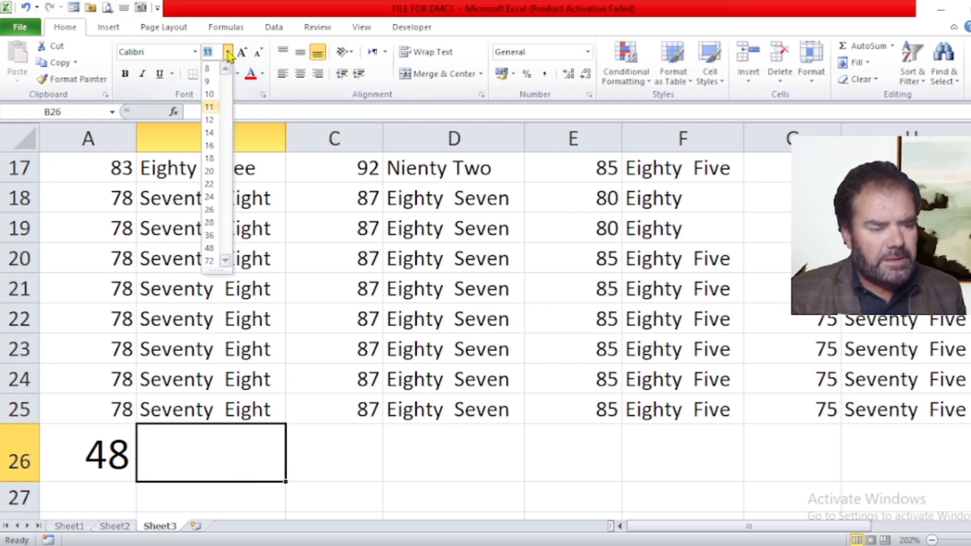
click(216, 200)
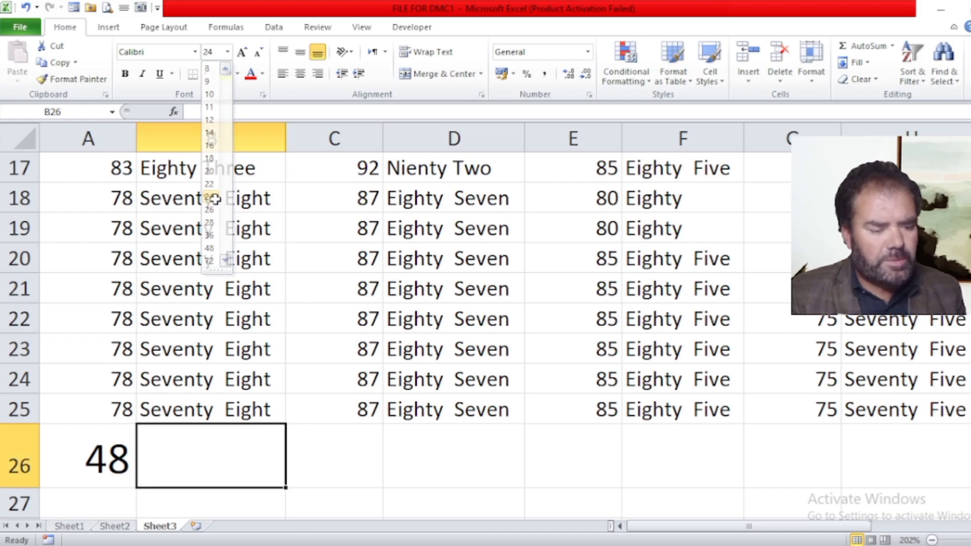
text(=)
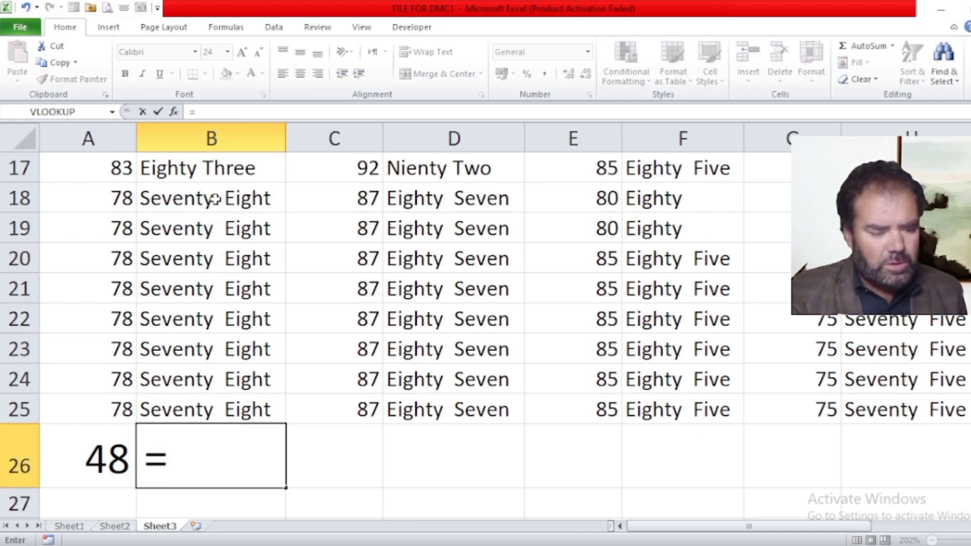
text(coun)
Complete =COUNTA(A1:F25) in B26 by dragging the range, giving 150
text(t)
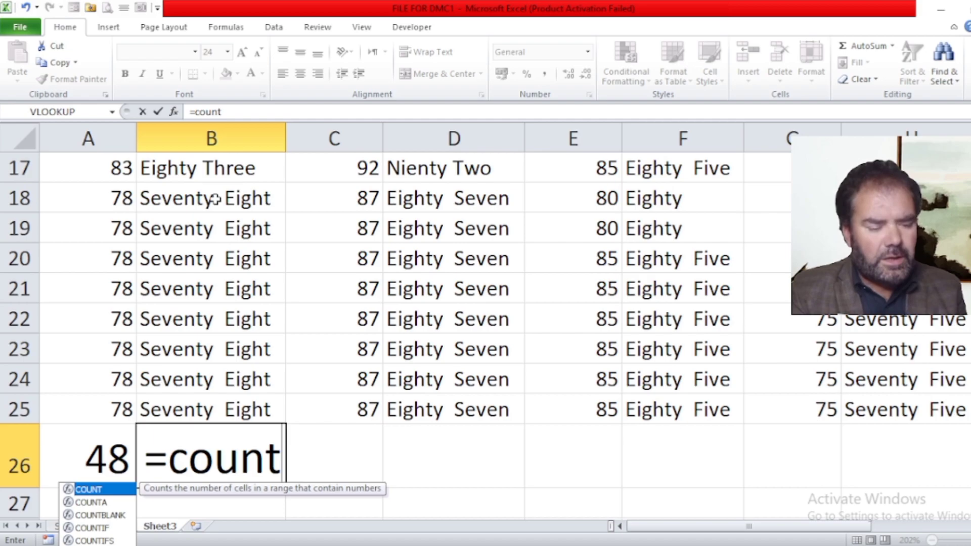
text(a)
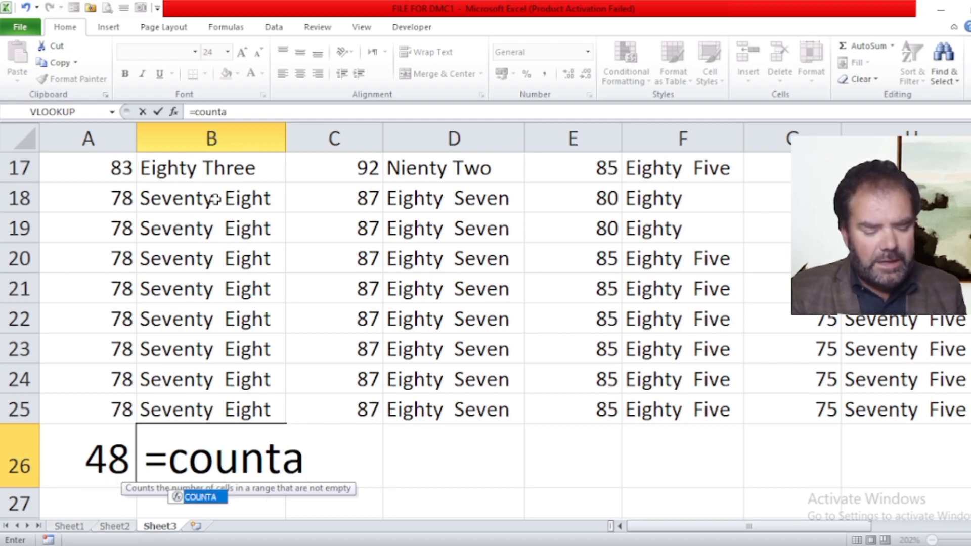
text(()
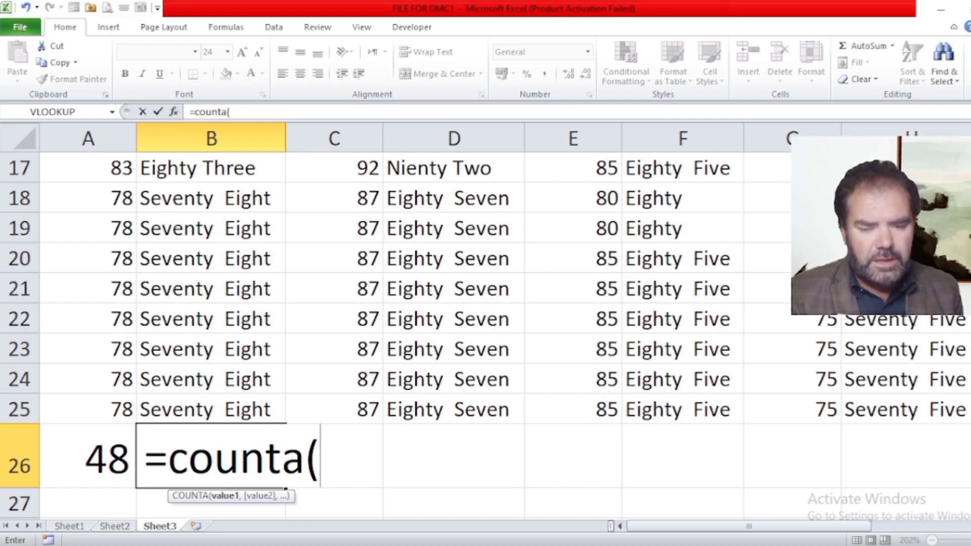
scroll(525, 259, up, 3)
scroll(486, 329, up, 3)
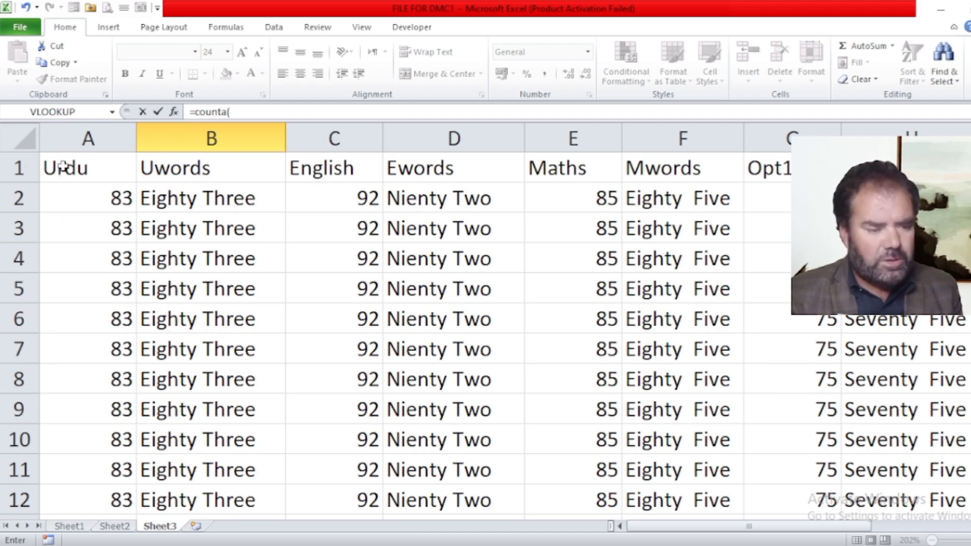
mouse_move(65, 170)
mouse_down()
mouse_move(586, 233)
mouse_move(697, 323)
mouse_move(716, 544)
mouse_up()
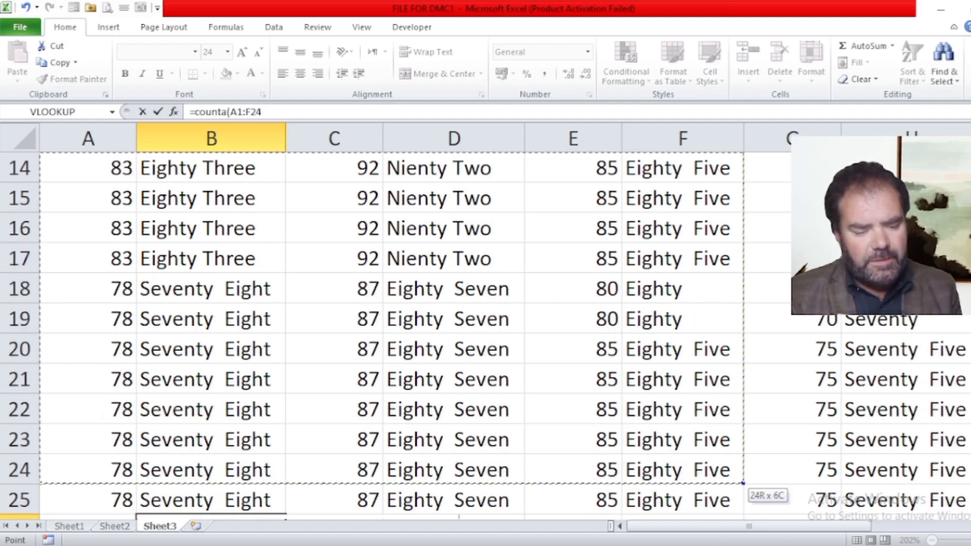
drag(716, 544, 708, 412)
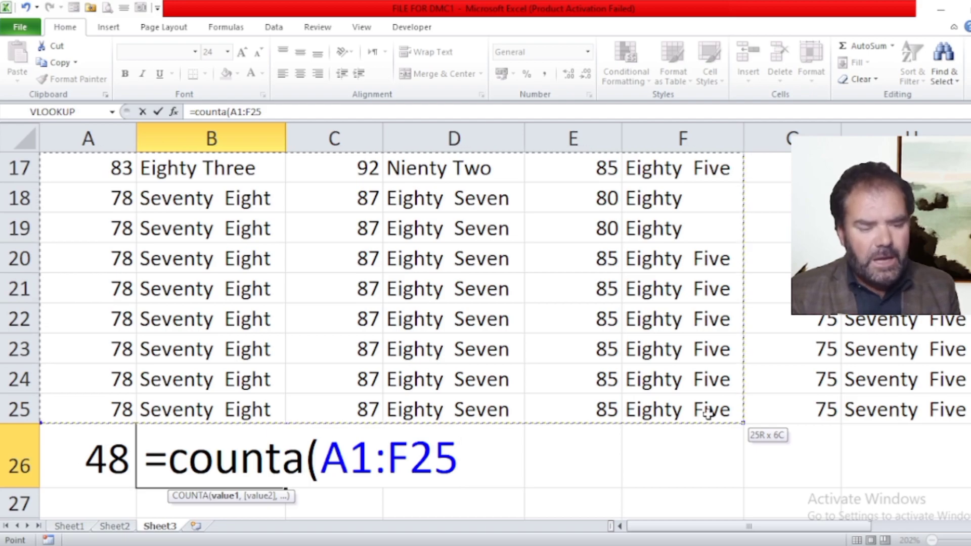
drag(708, 412, 708, 415)
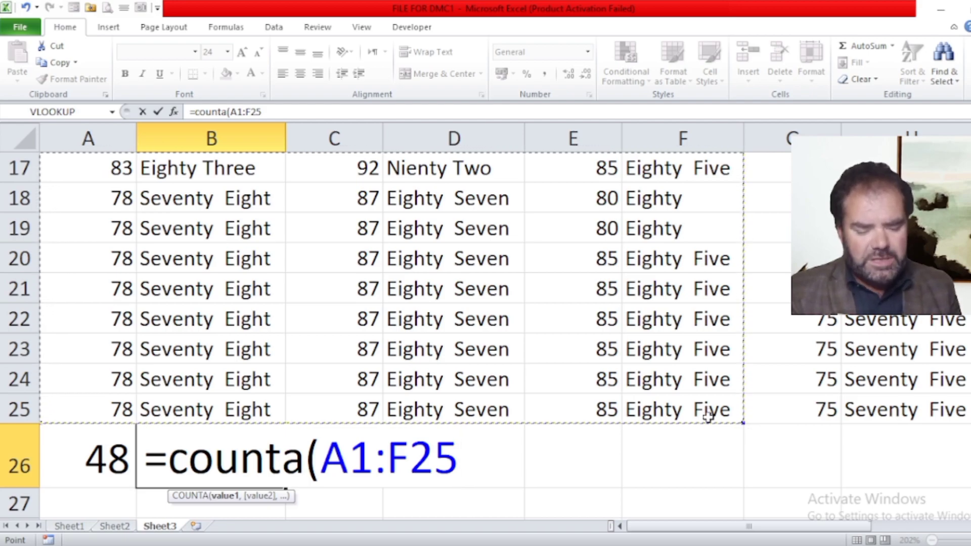
text())
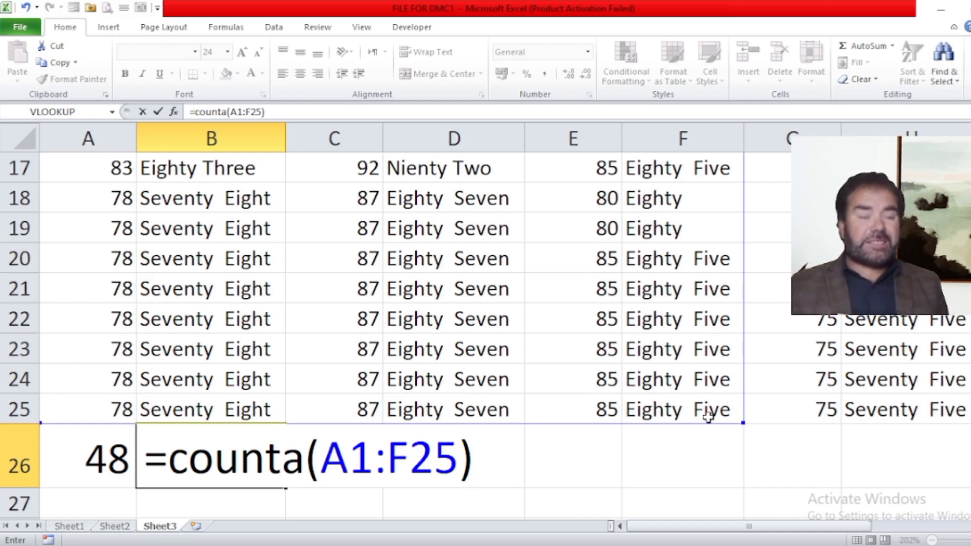
key(Return)
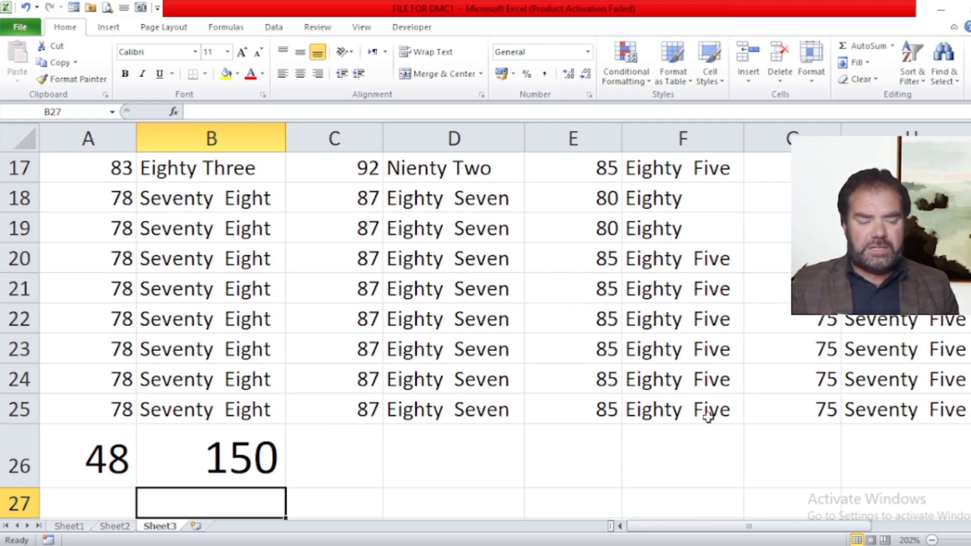
key(Up)
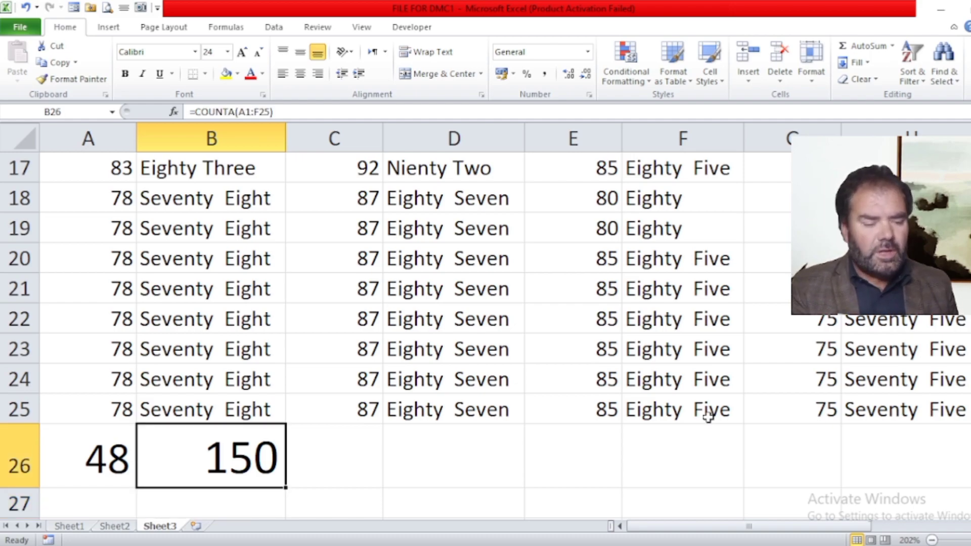
Clear the Eighty Seven word entries in D18:D20
key(Right)
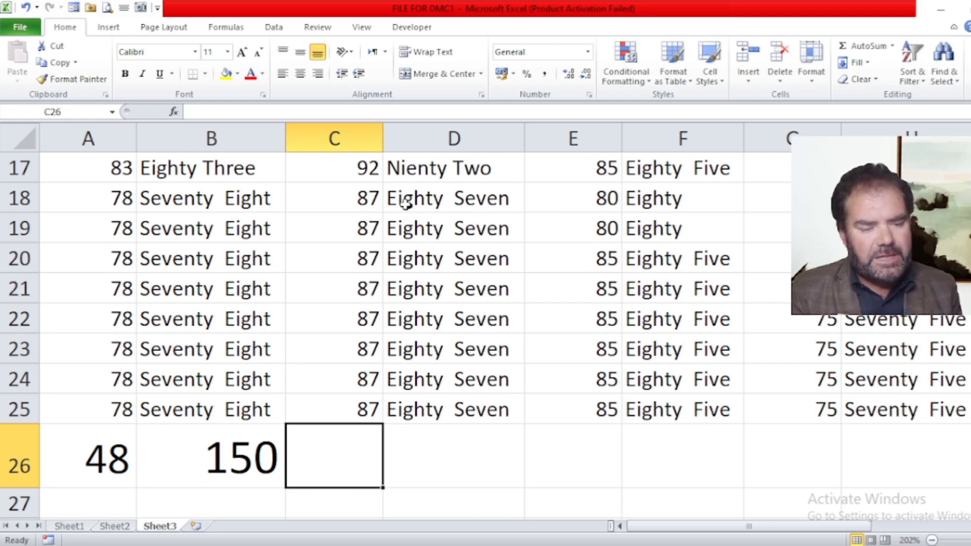
drag(405, 200, 430, 273)
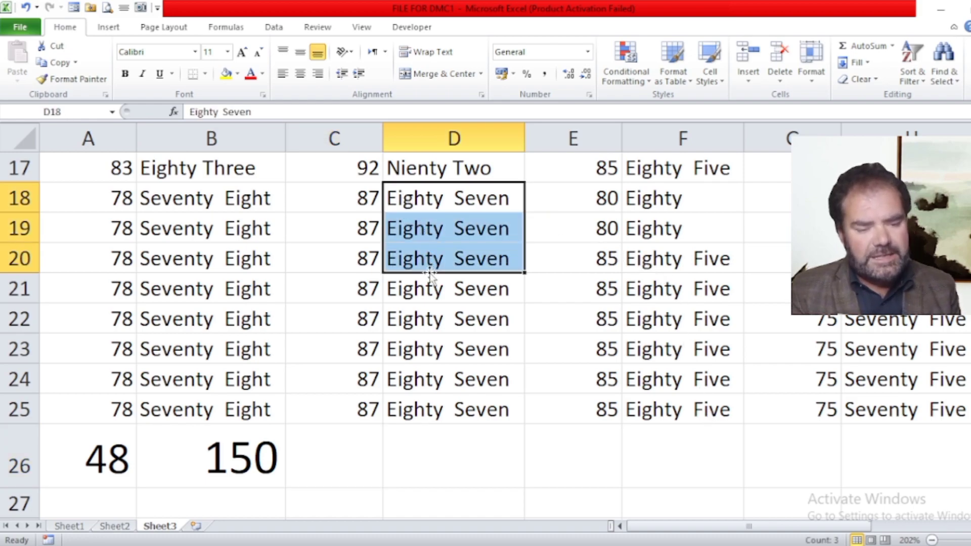
key(Delete)
Clear the word entries in B18:B21 and confirm B26 now reads 143
click(166, 205)
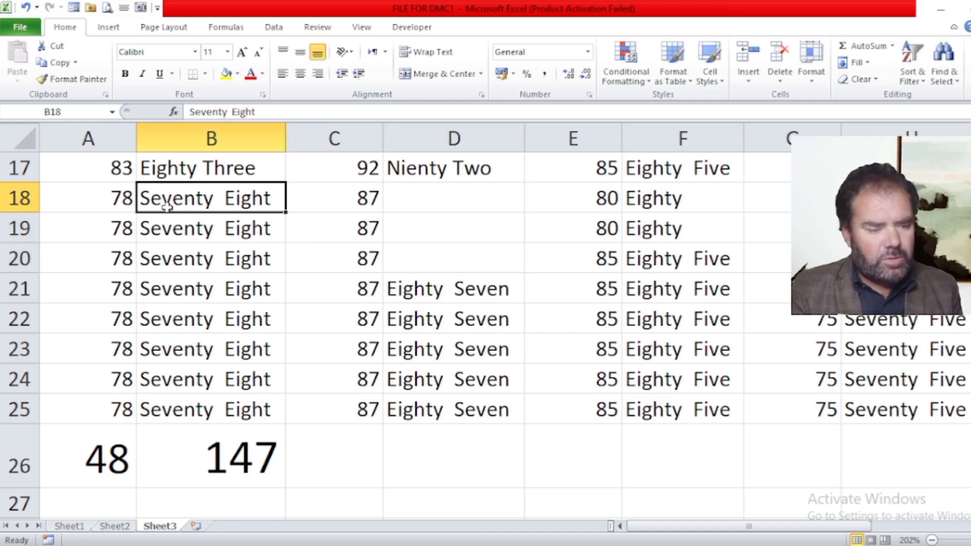
drag(166, 205, 192, 287)
key(Delete)
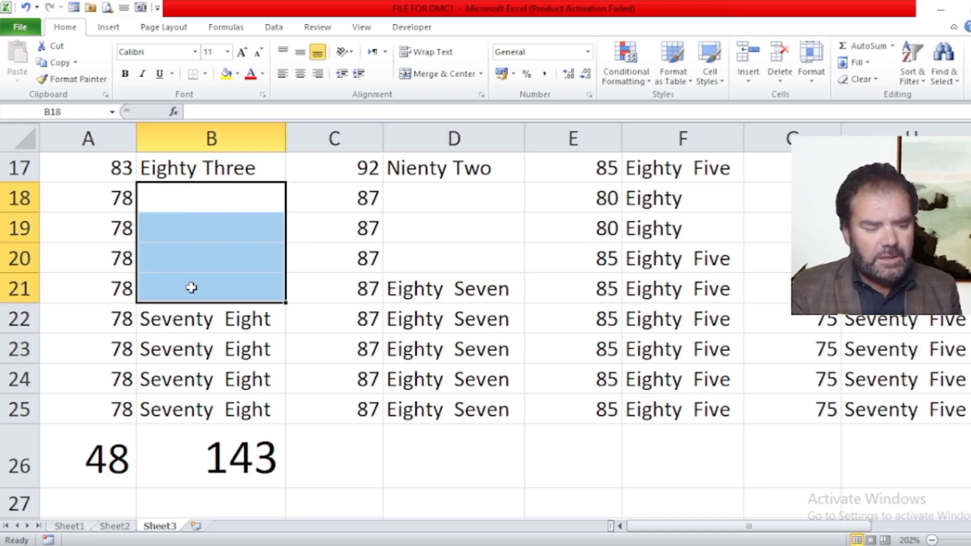
click(223, 466)
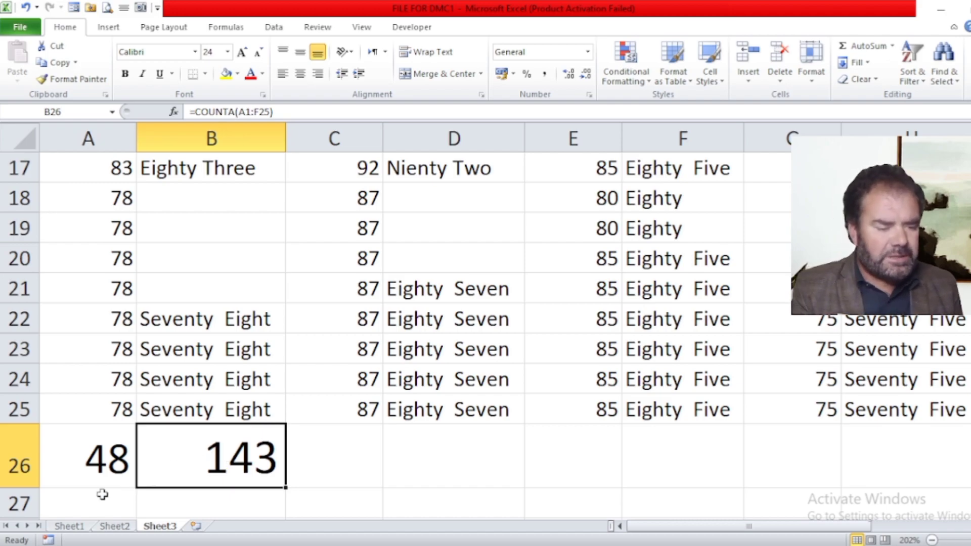
click(94, 461)
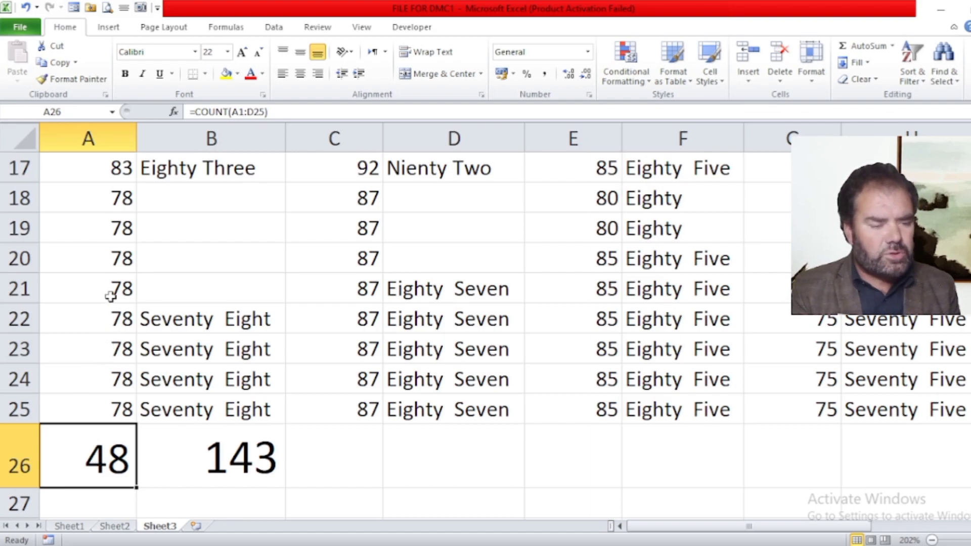
Clear the marks in A18:A20 and confirm B26 drops to 140
drag(117, 209, 124, 263)
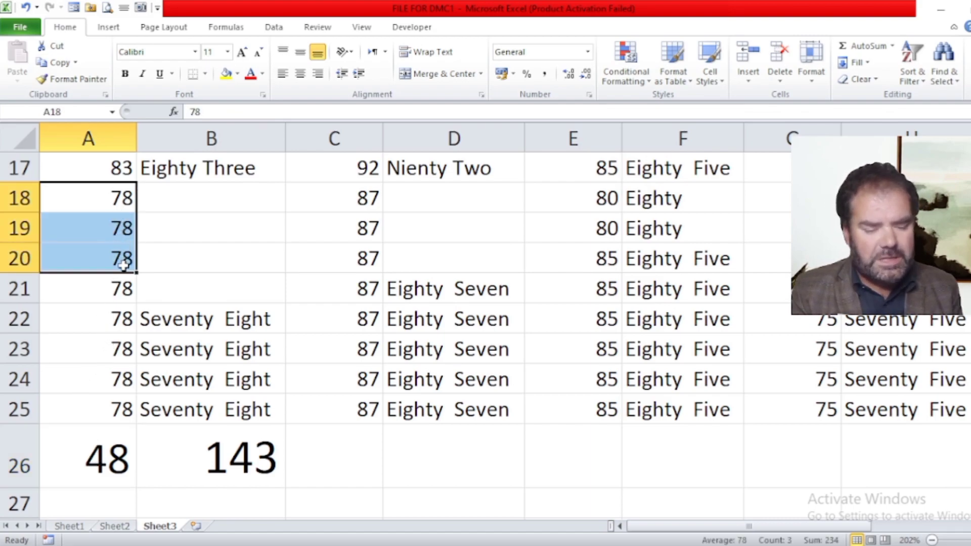
key(Delete)
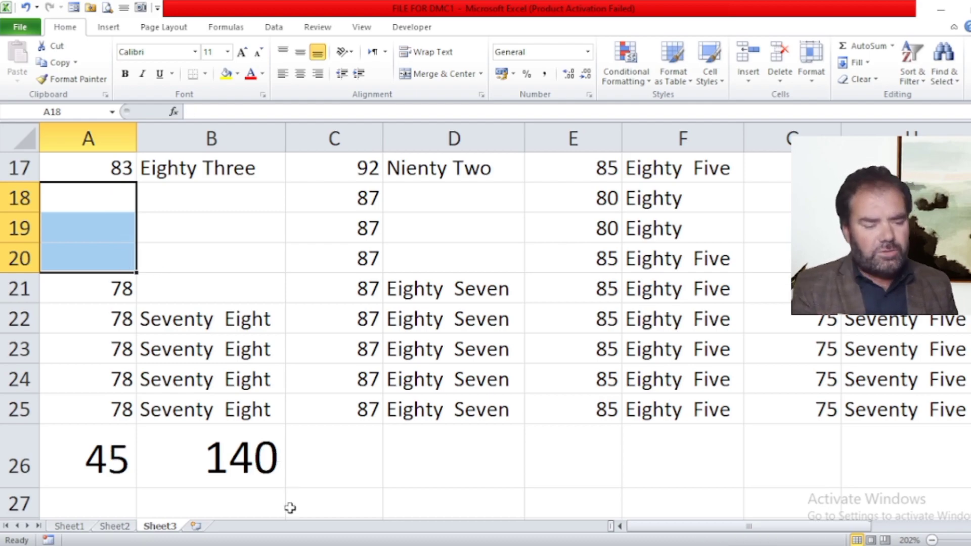
click(243, 469)
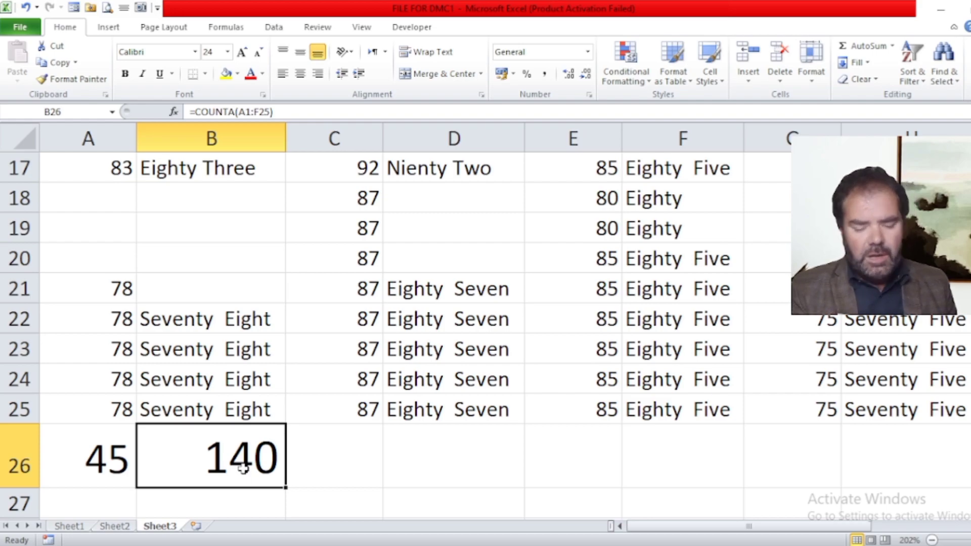
key(Right)
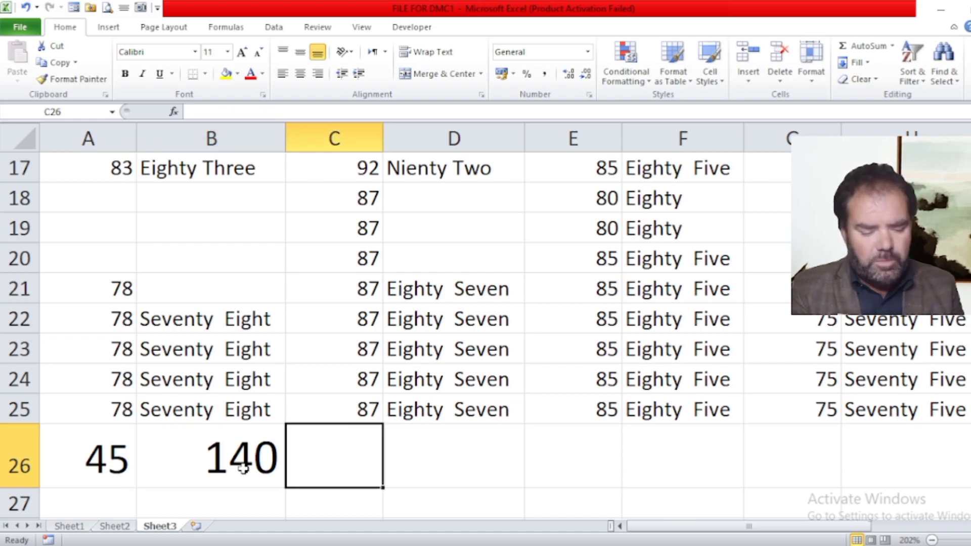
Give C26 24-point text and enter =COUNTBLANK(A1:E25), which returns 10
click(227, 52)
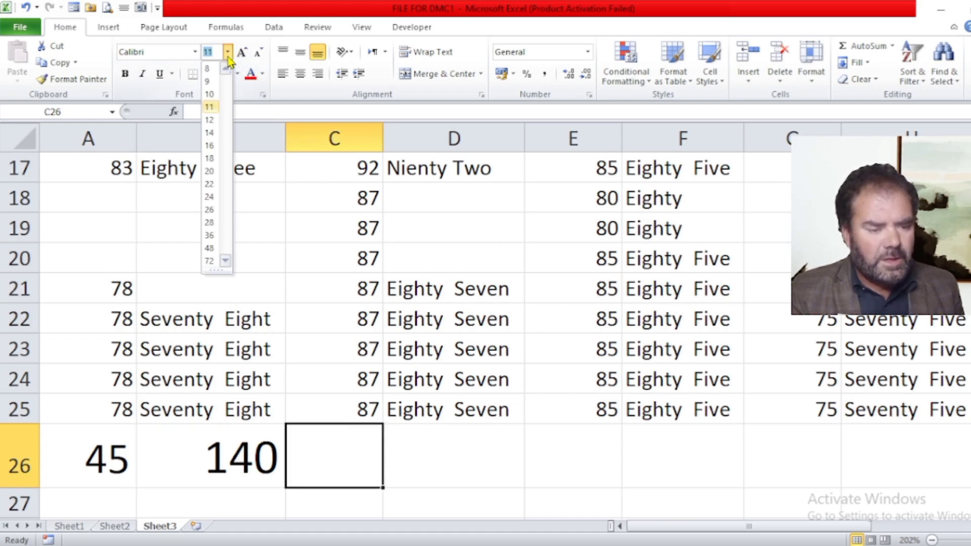
click(209, 196)
text(=)
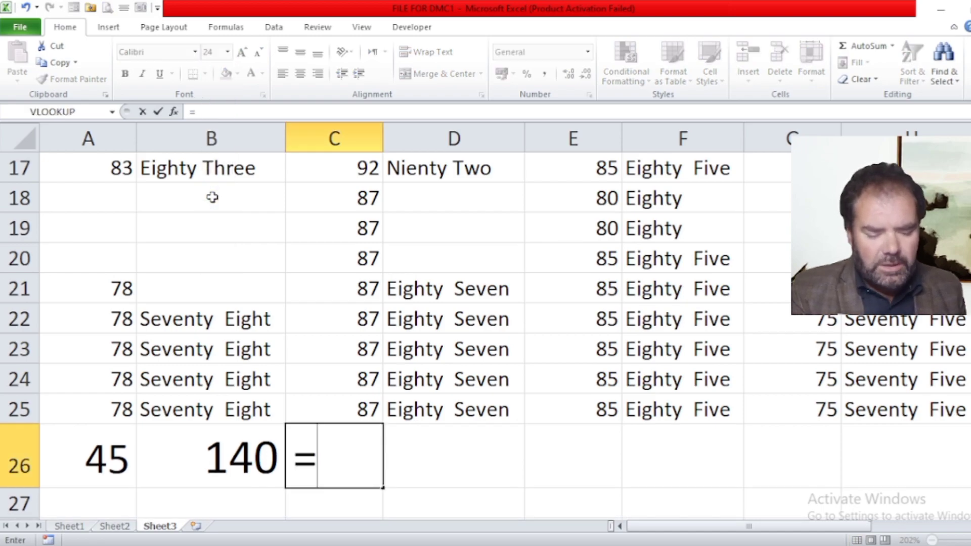
text(count)
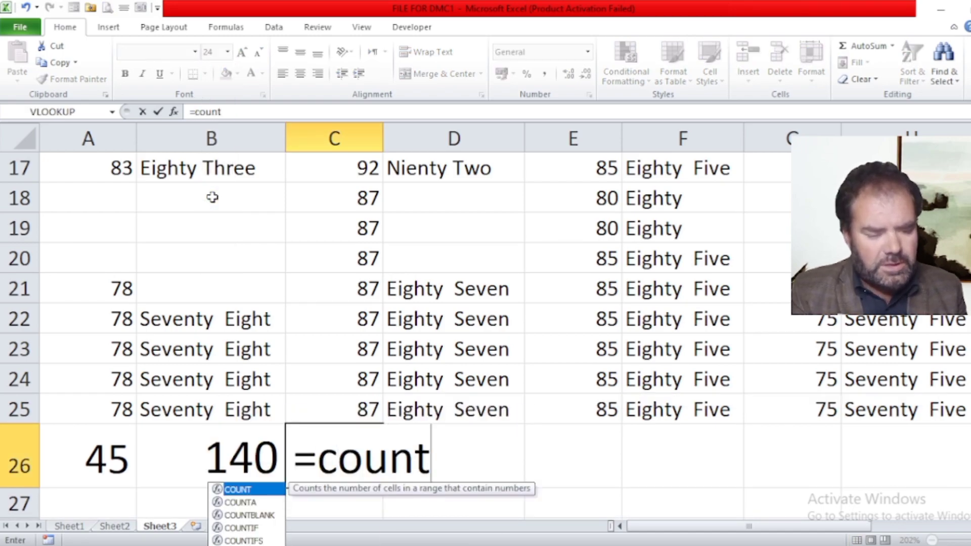
text(blank)
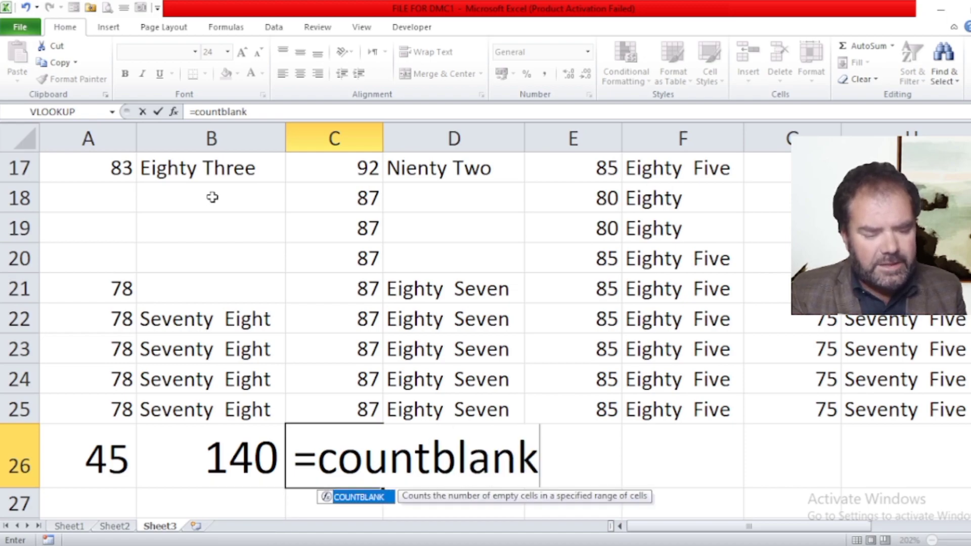
text(()
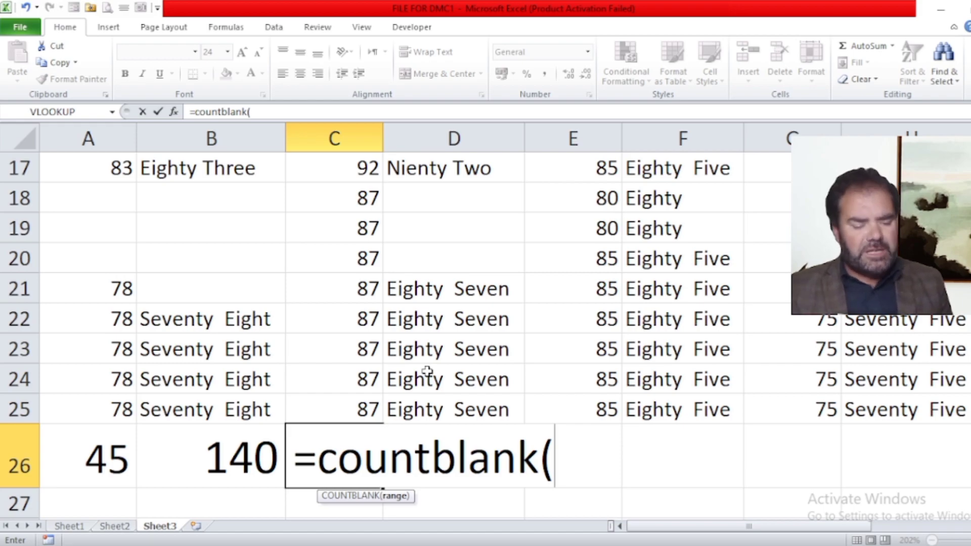
text(a1)
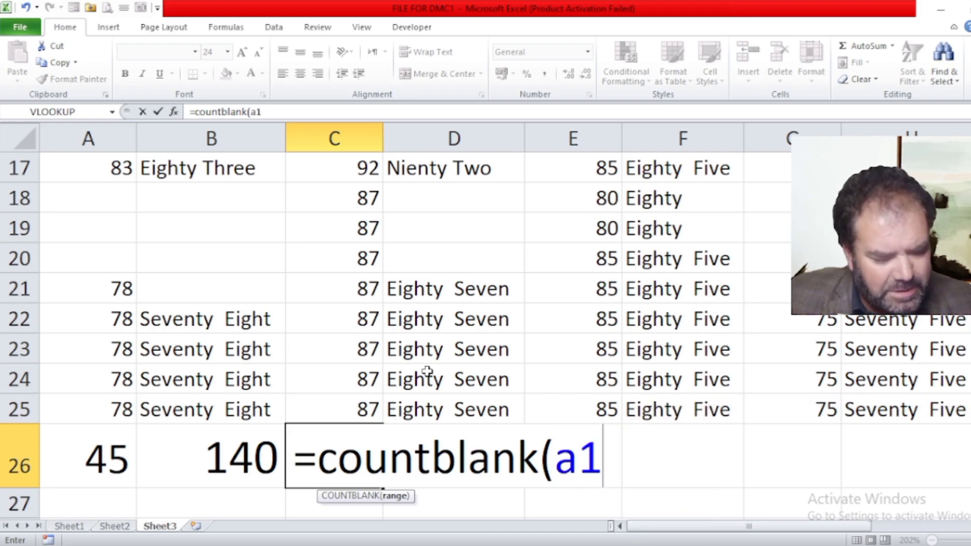
text(:)
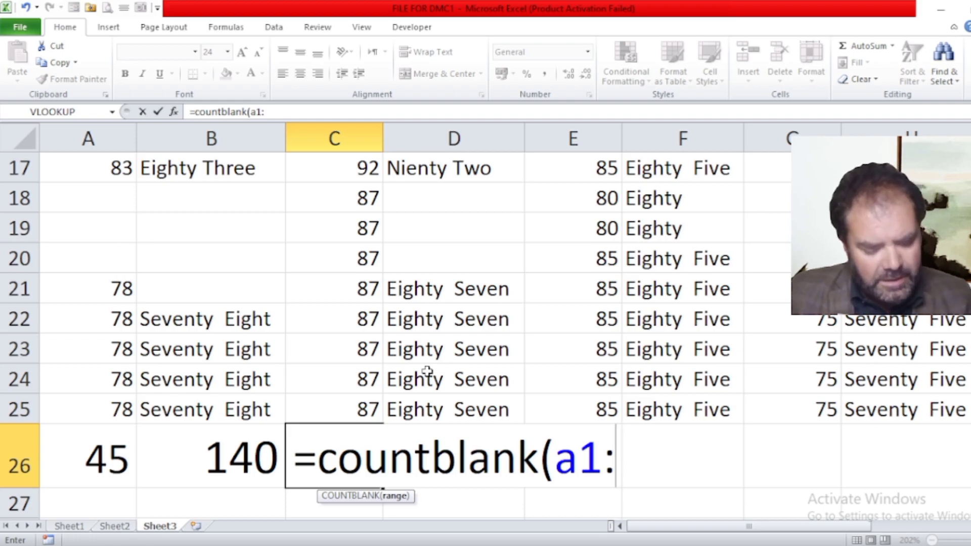
text(e)
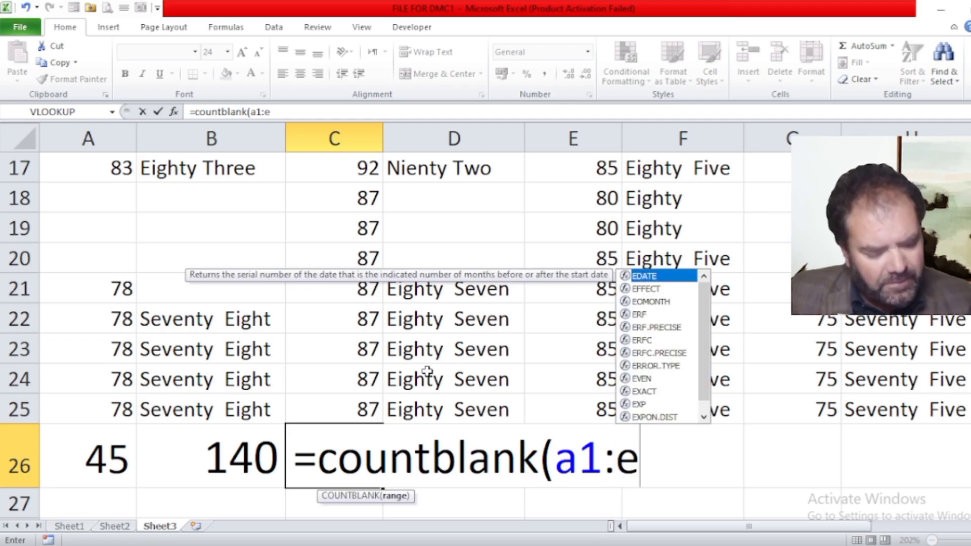
text(25)
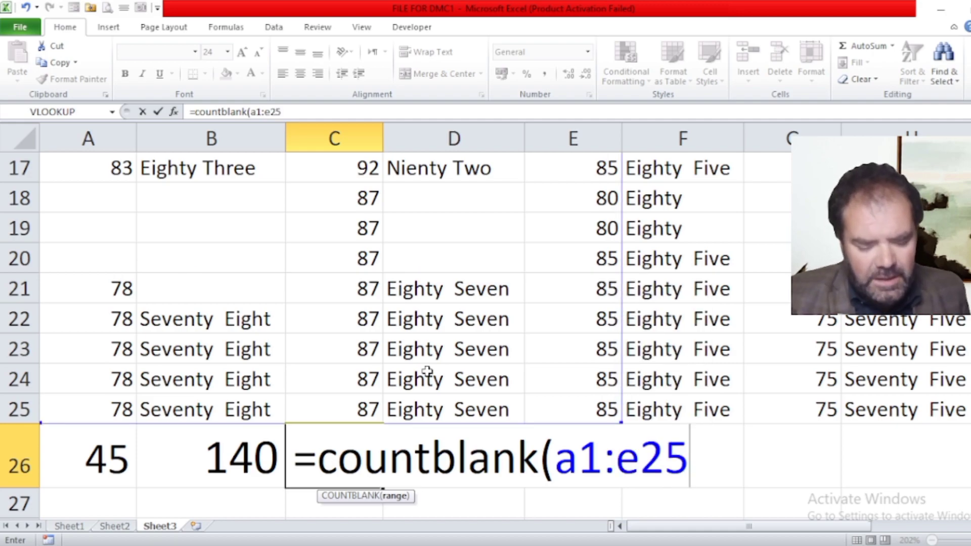
text())
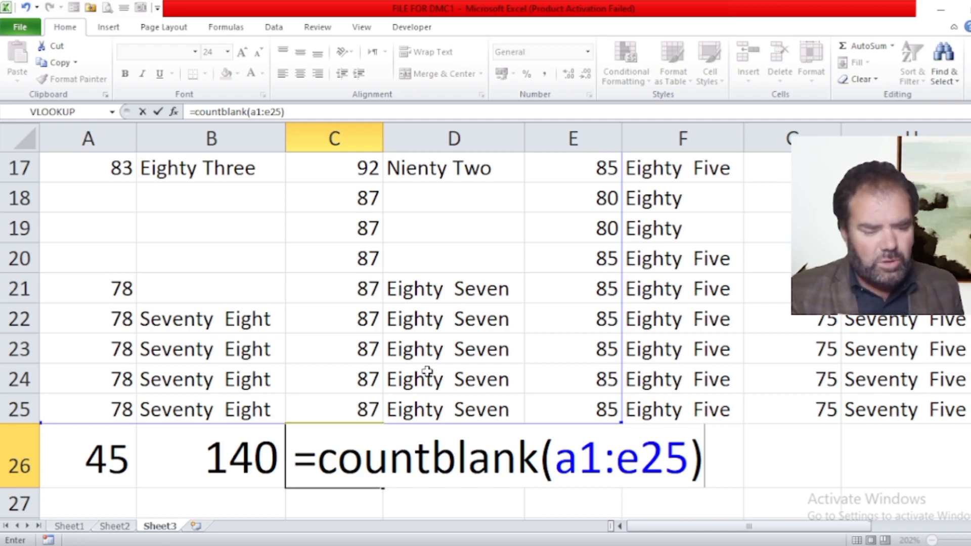
key(Return)
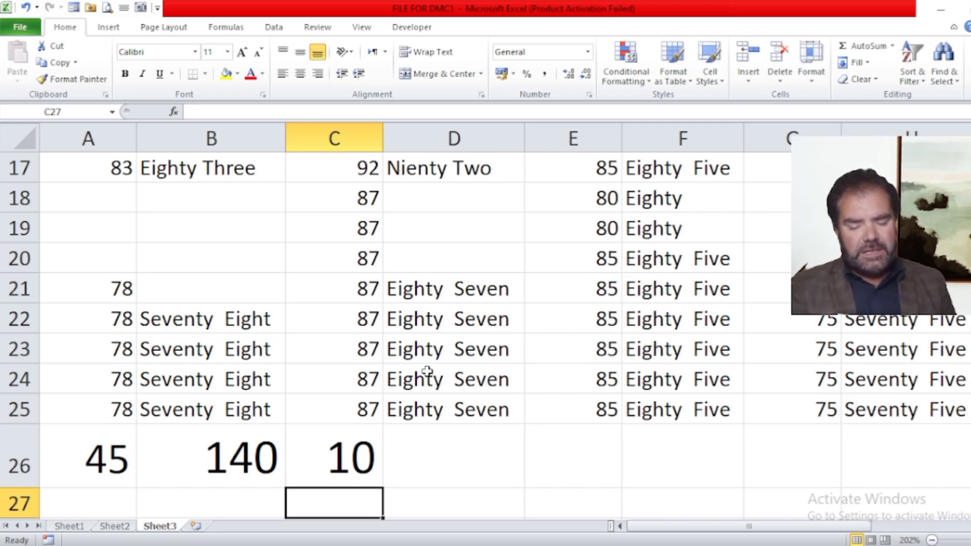
Enter marks 56 in D20, 67 in B20 and 67 in A20
key(Up)
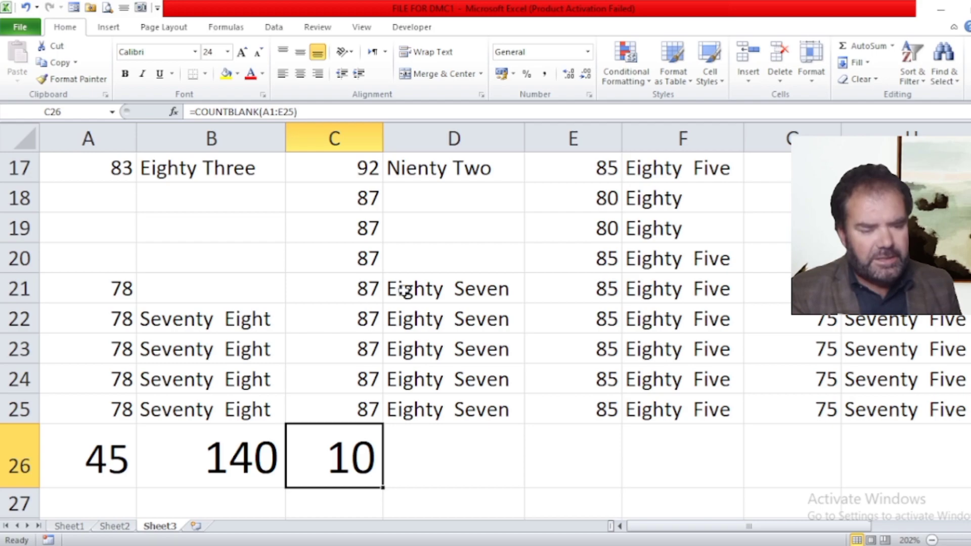
click(414, 257)
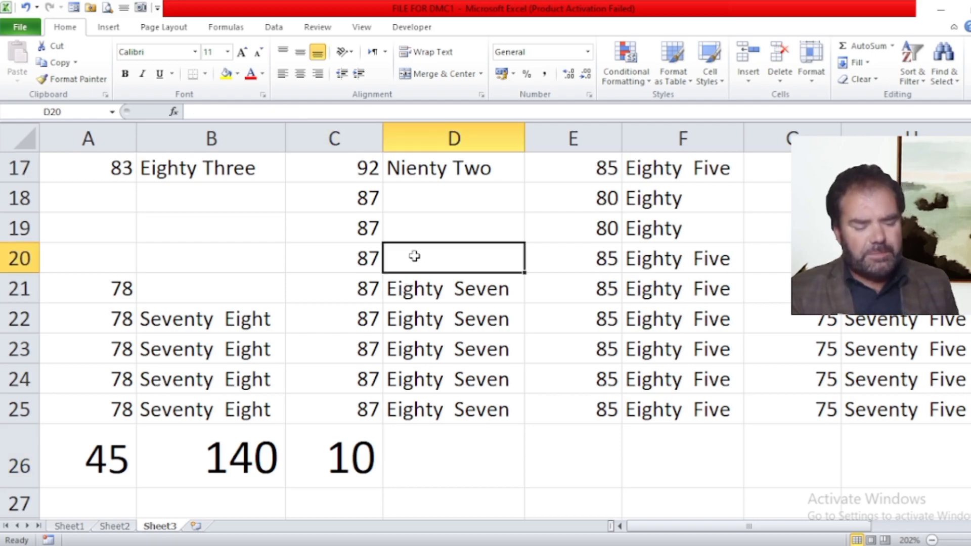
text(56)
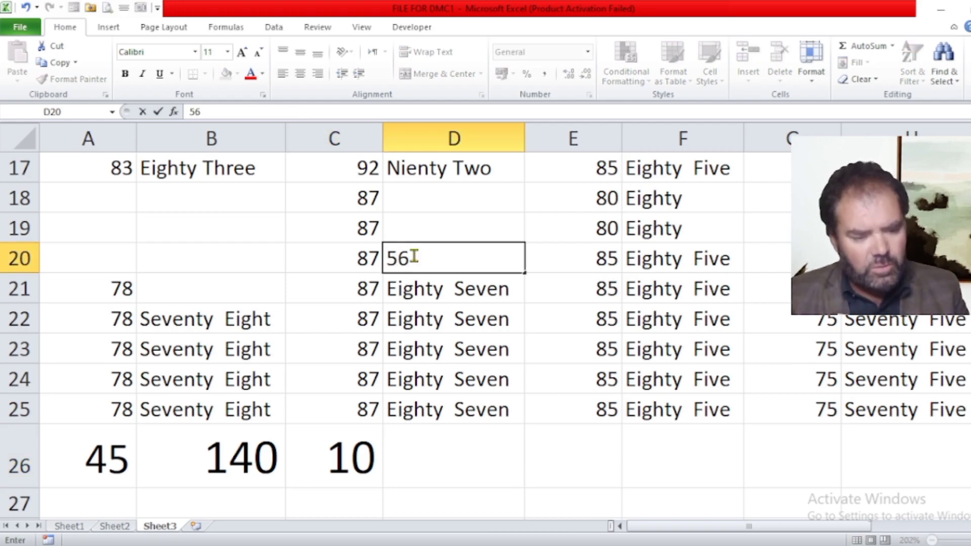
key(Left)
key(Left)
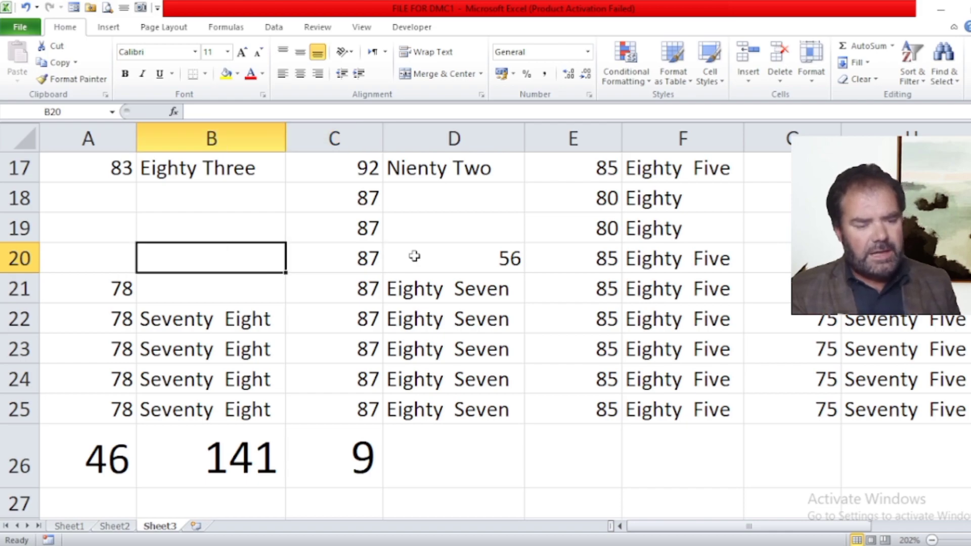
text(67)
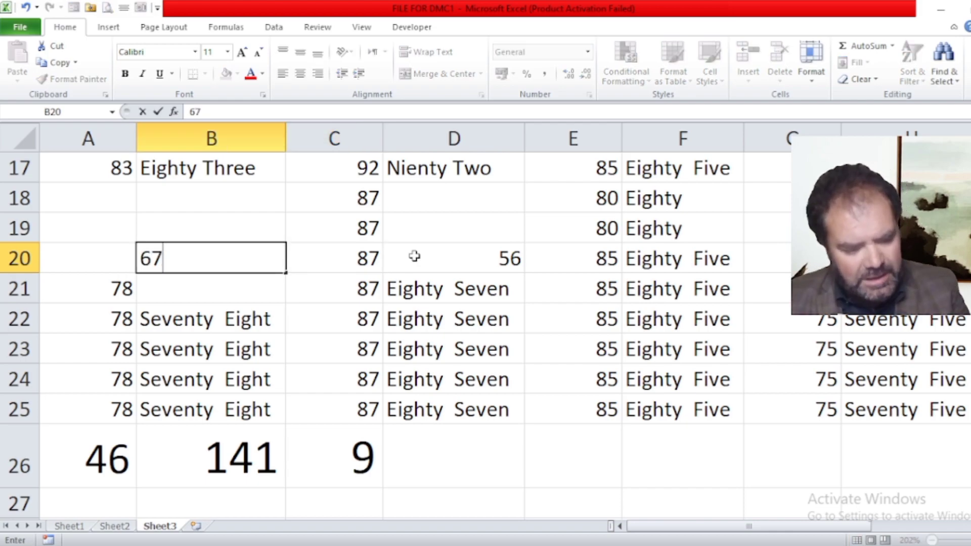
key(Left)
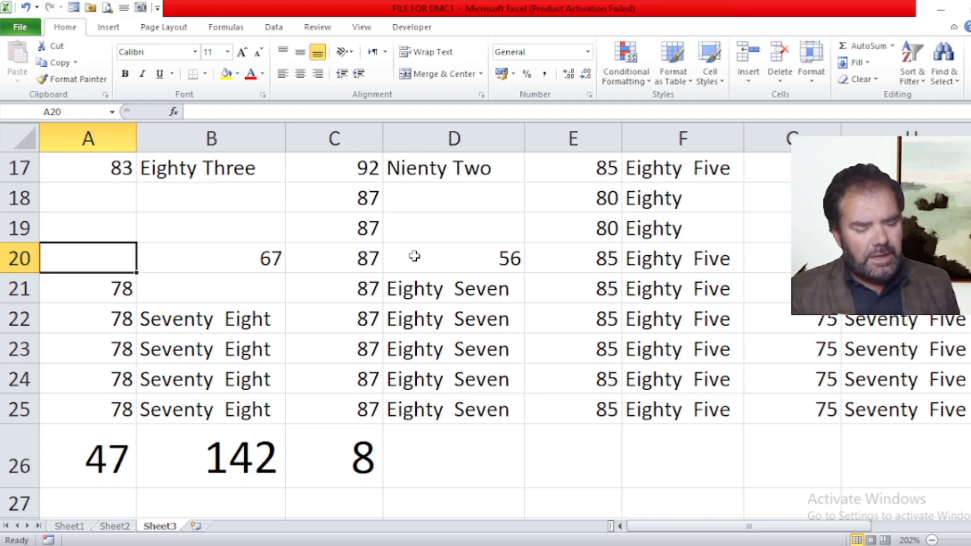
text(67)
key(Left)
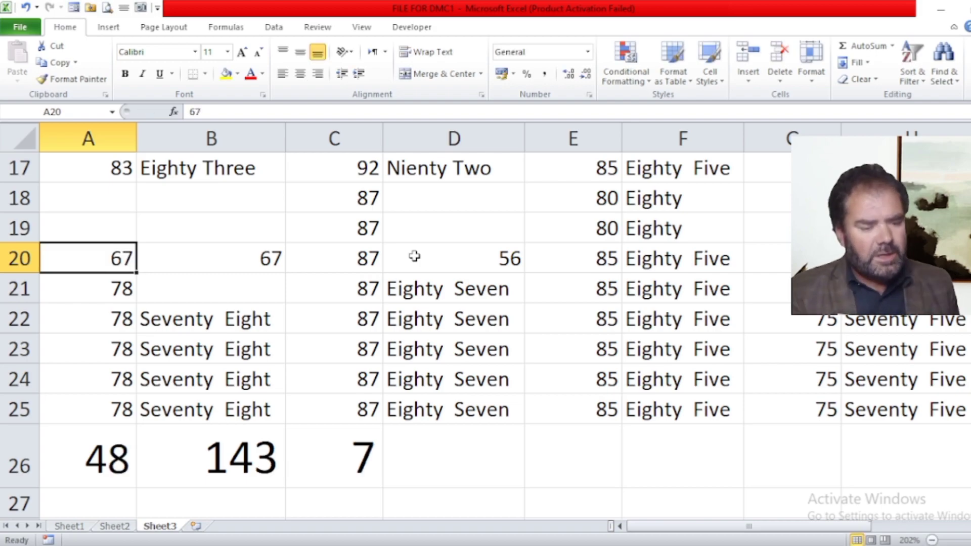
Check the row 26 results now reading 48 and 143
key(Right)
key(Right)
key(Down)
key(Down)
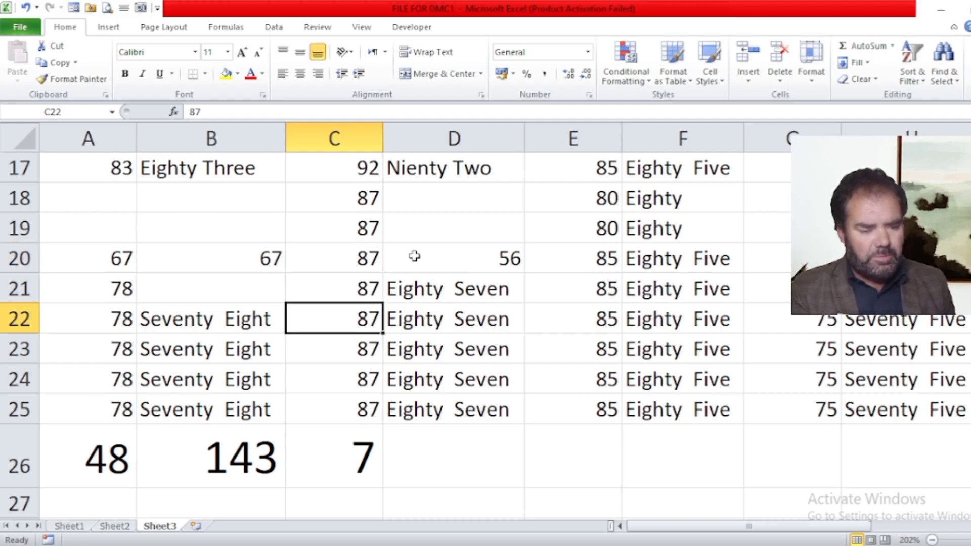
key(Down)
key(Down)
key(Left)
key(Left)
key(Down)
key(Down)
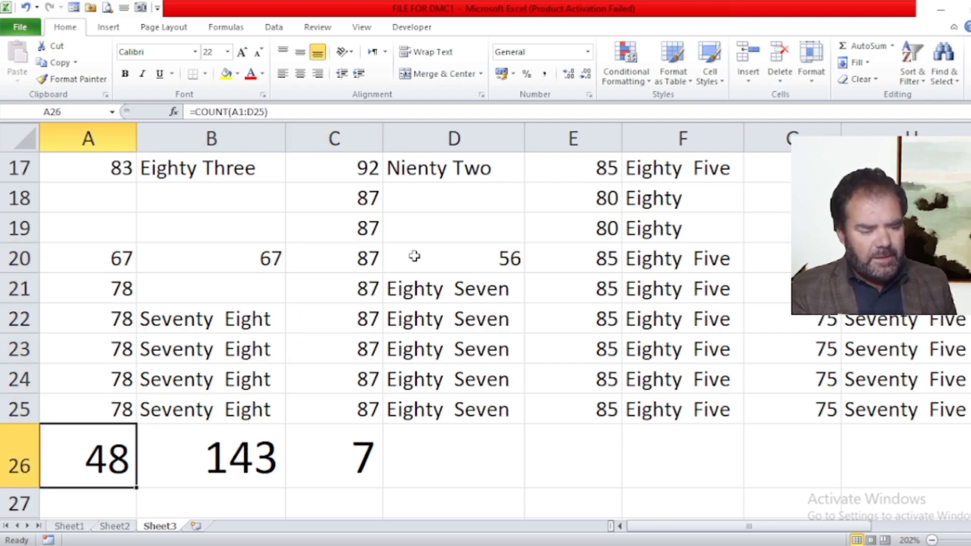
key(Right)
key(Left)
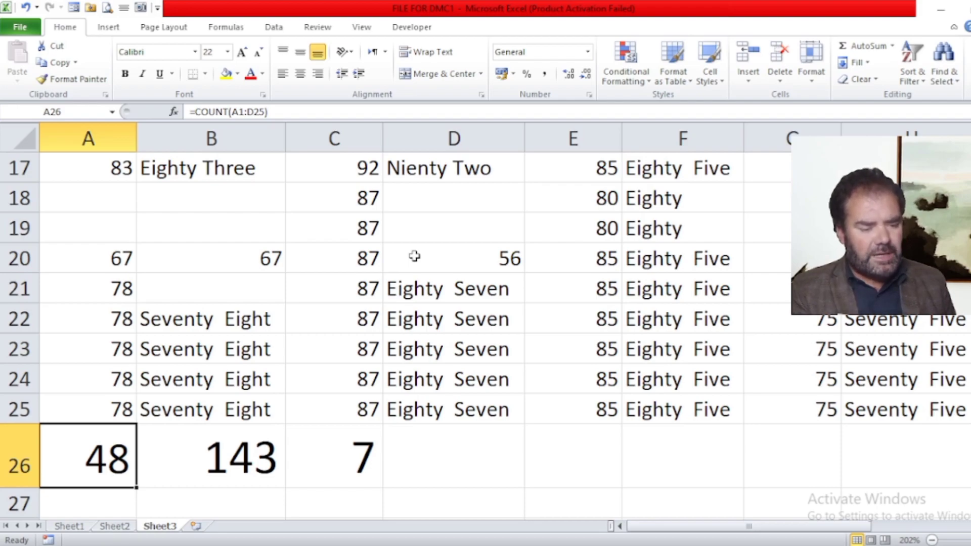
key(Right)
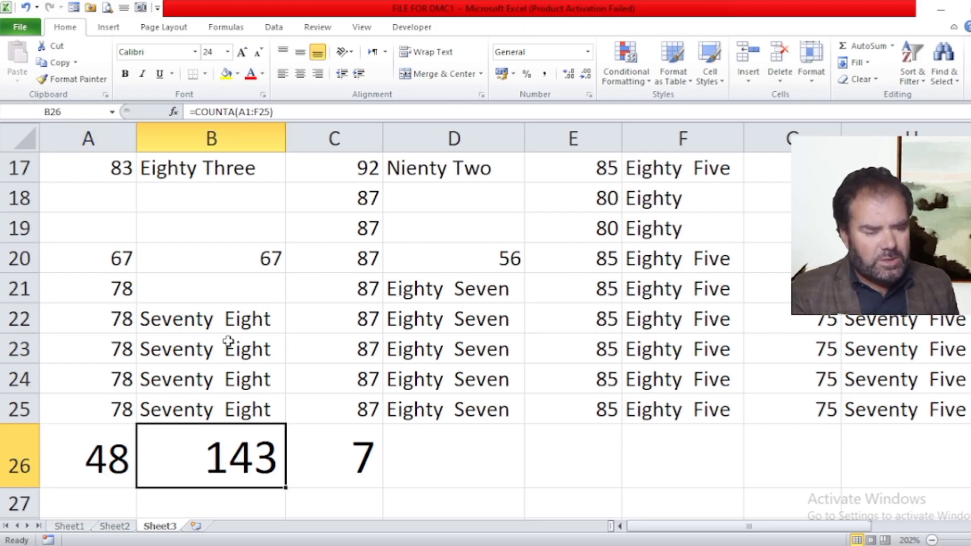
Replace B20's mark with a student name and check the COUNTA total in B26
click(251, 262)
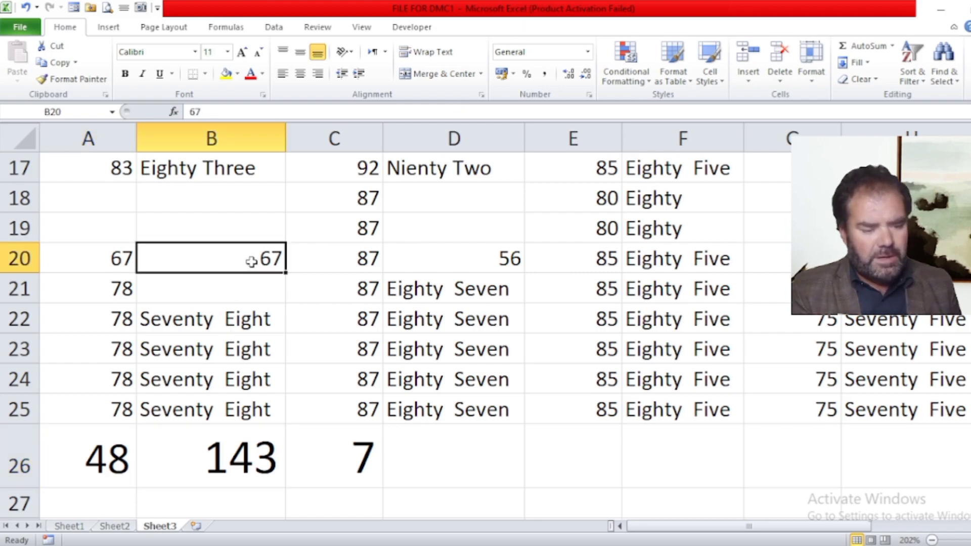
text(umar)
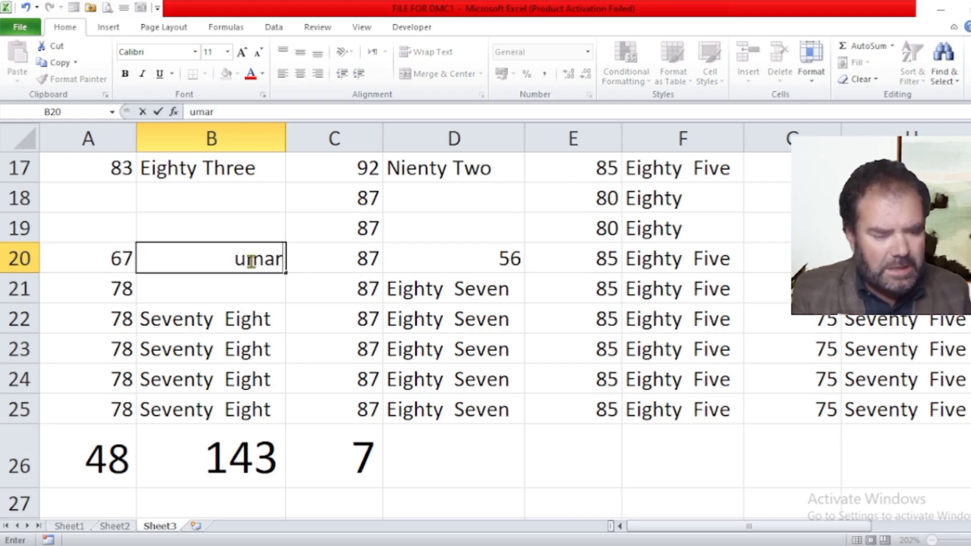
key(Return)
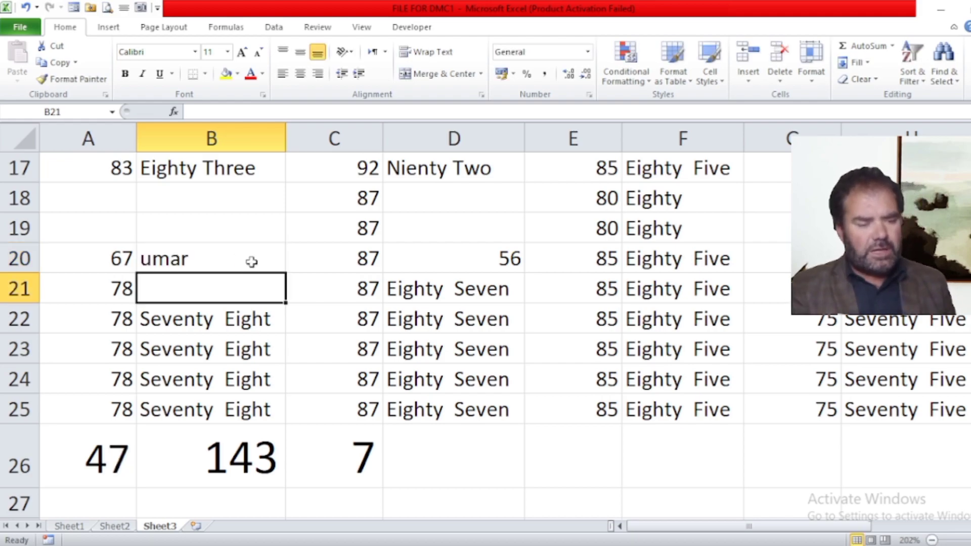
key(Down)
key(Down)
key(Down)
key(Down)
key(Down)
key(Down)
key(Up)
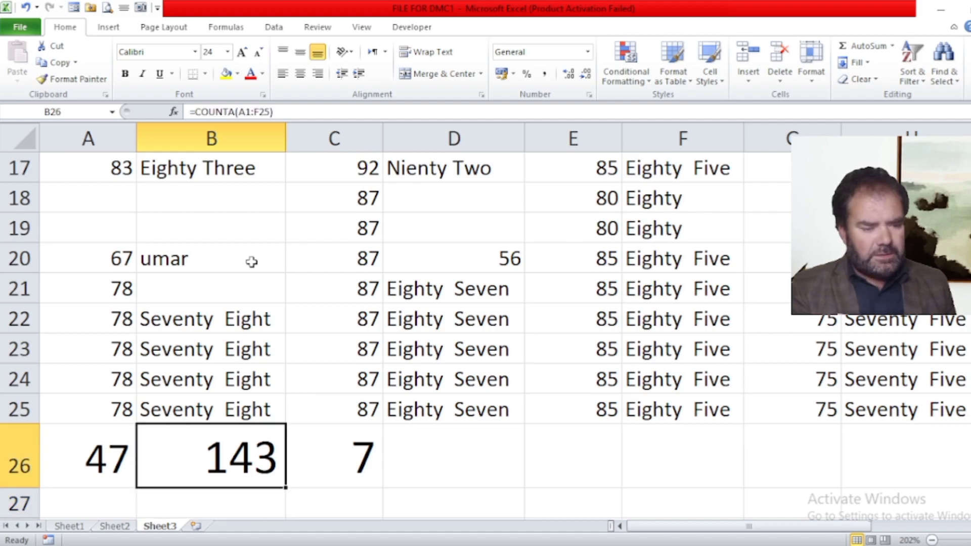
key(Up)
key(Up)
key(Up)
click(252, 262)
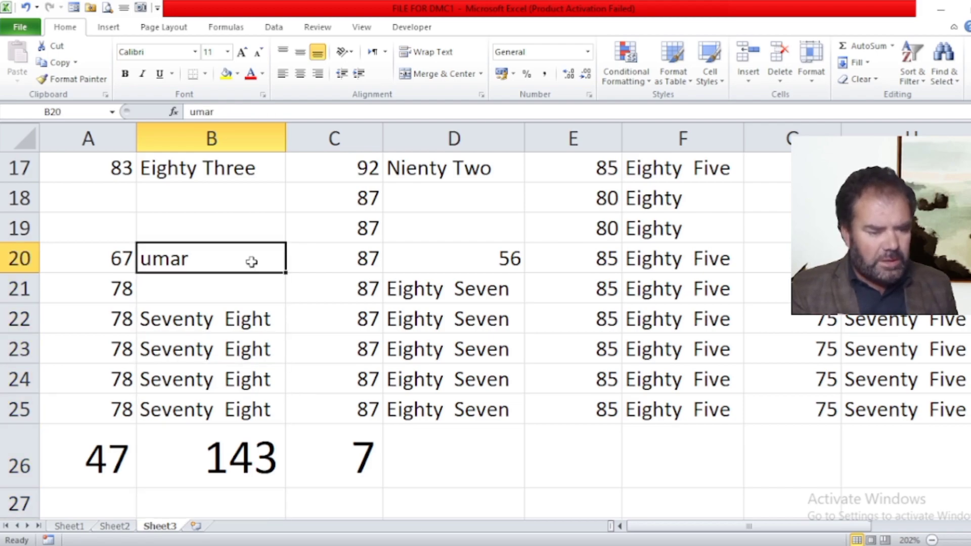
click(241, 449)
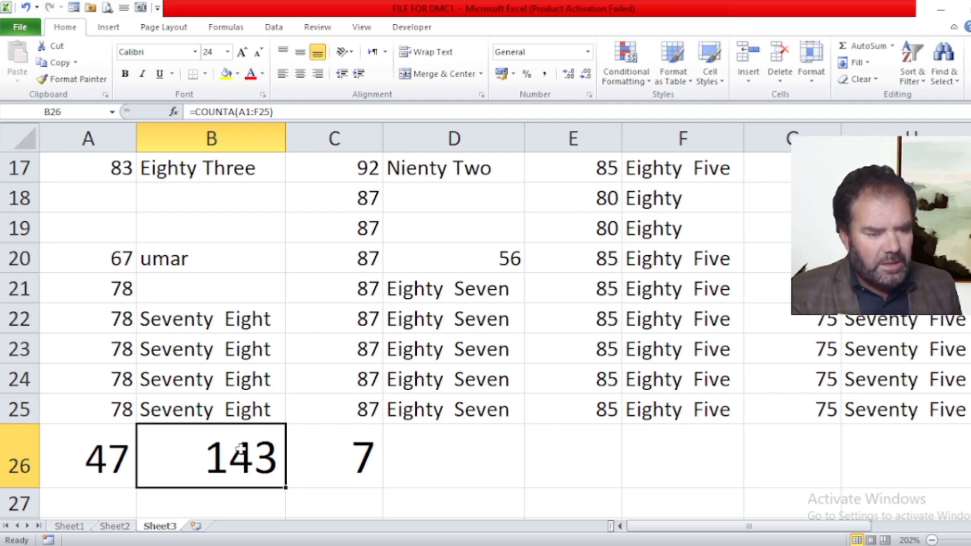
Enter another student name in B21 and check row 26 reads 47, 144, 6
click(182, 263)
click(182, 293)
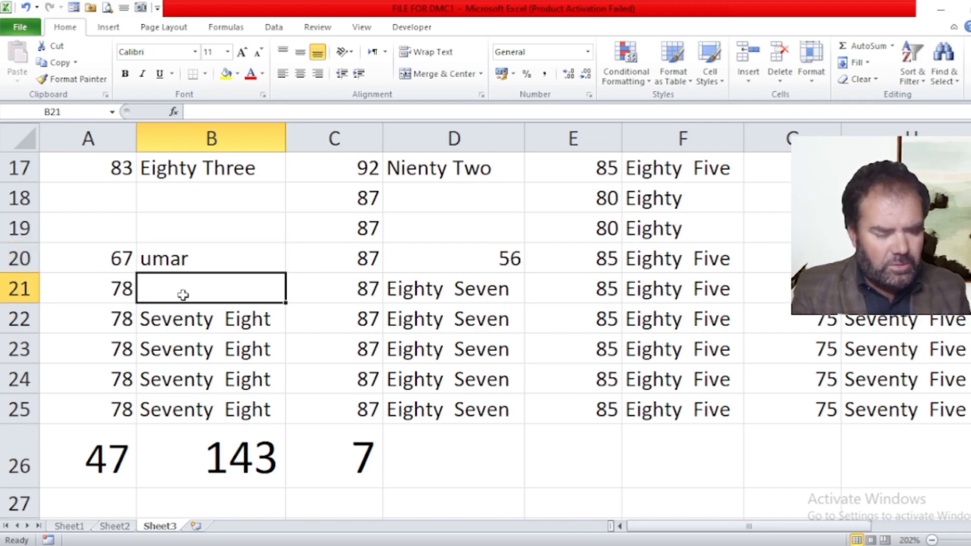
text(salman)
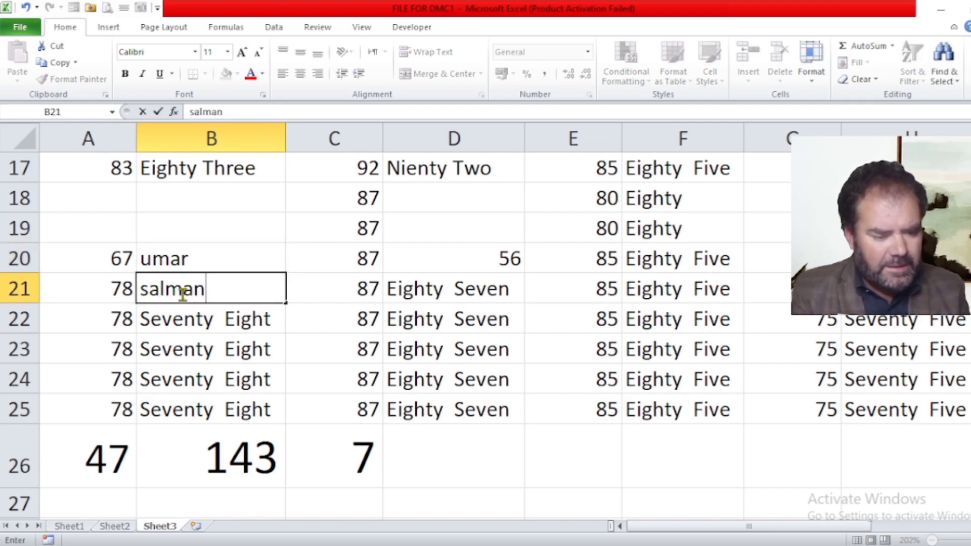
click(251, 450)
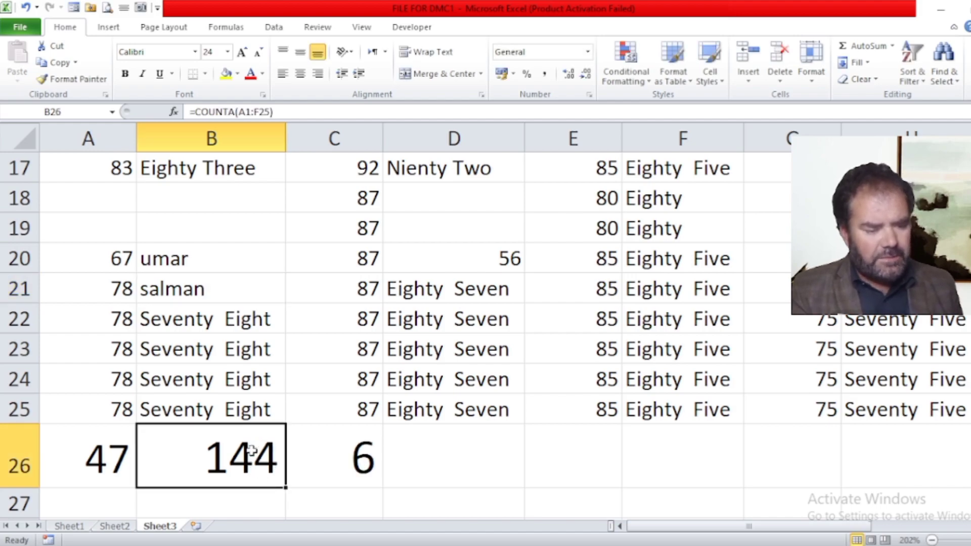
click(374, 459)
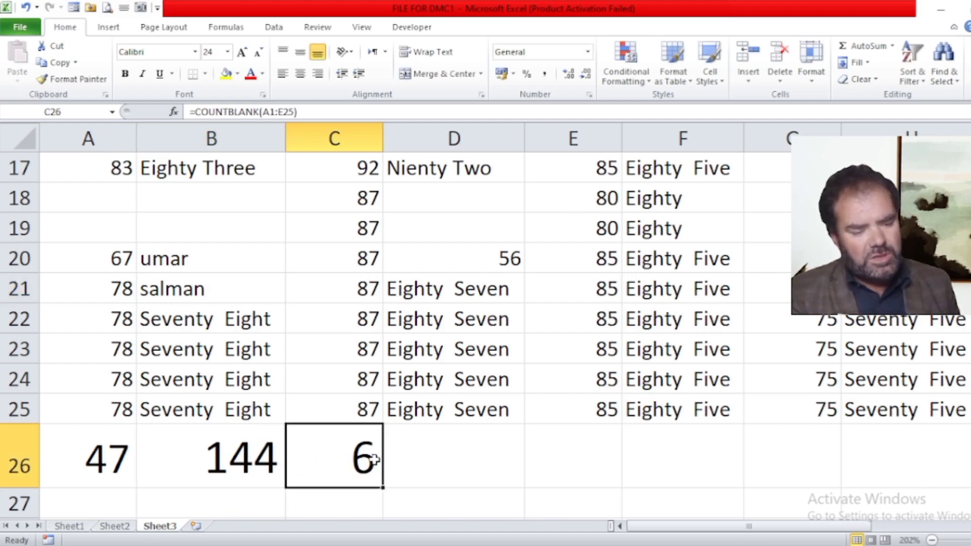
click(101, 456)
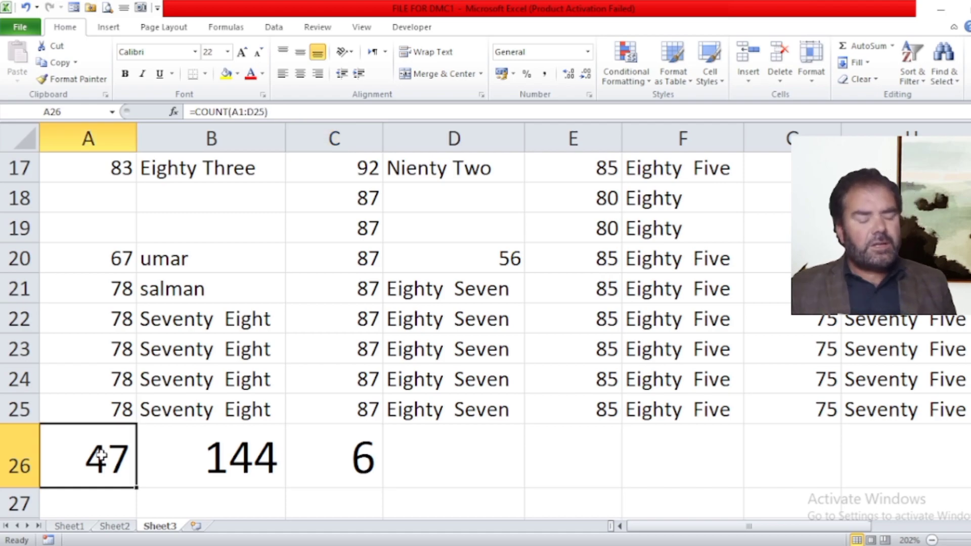